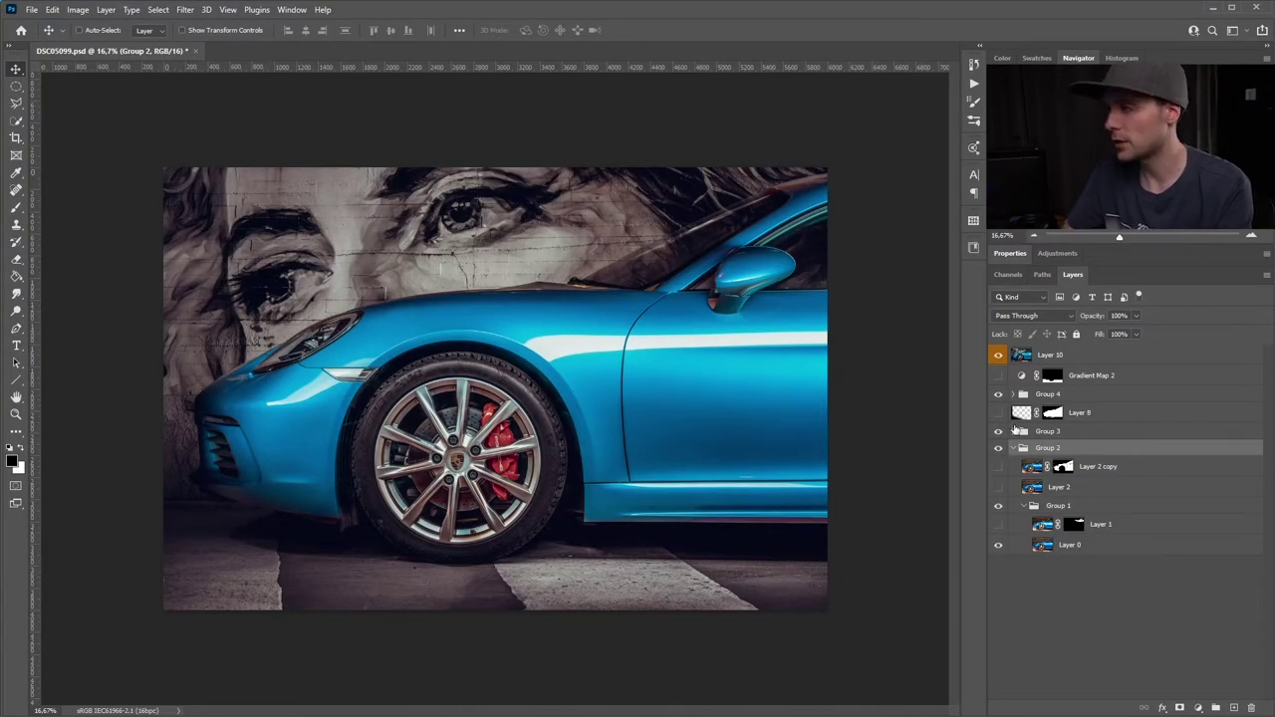
# Step: Hide the final composite Layer 10 and switch Layer 1 in Group 1 back on
pyautogui.click(998, 356)
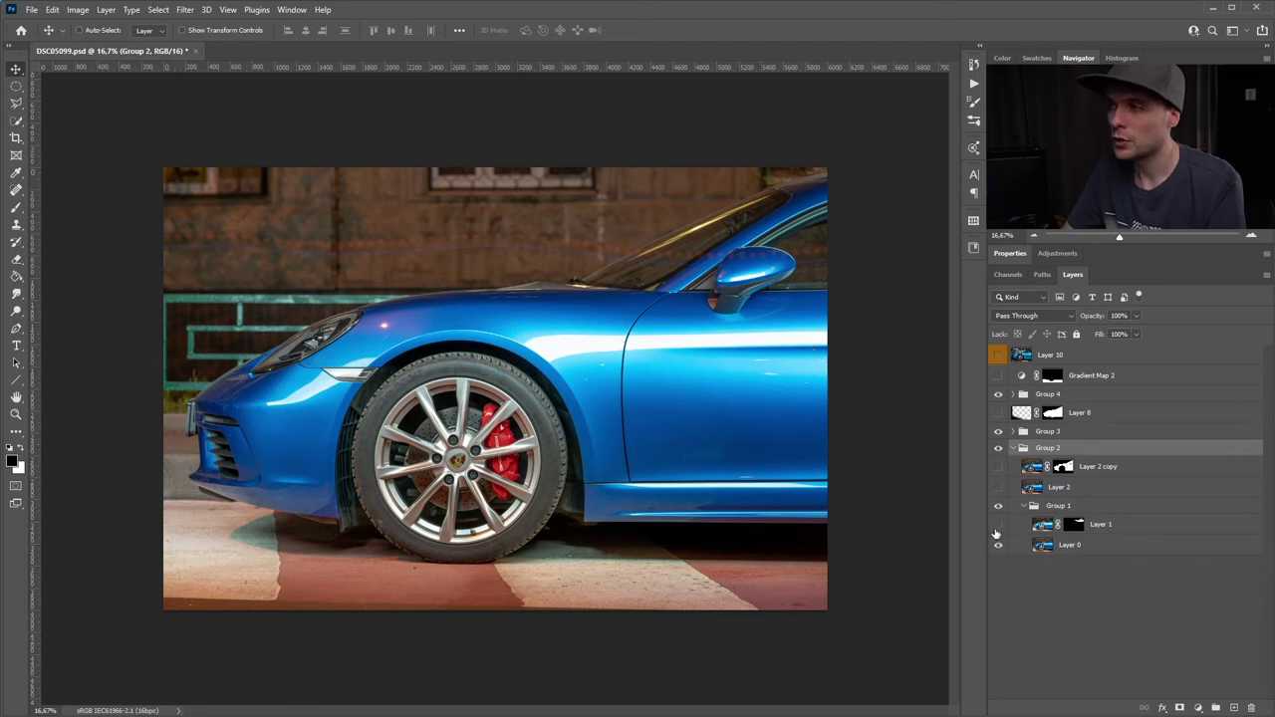
pyautogui.click(997, 525)
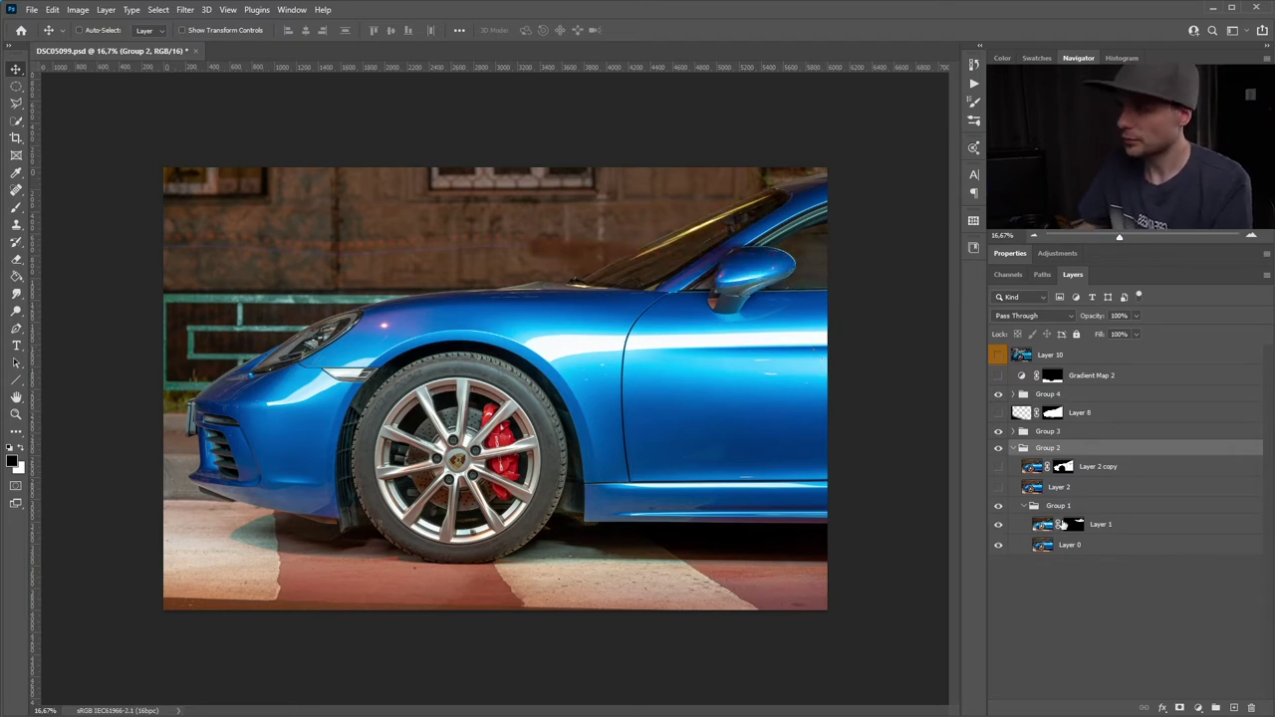
# Step: Compare Layer 1's darkening with its mask and visibility toggled, leaving both on
pyautogui.keyDown('shift'); pyautogui.click(1075, 526); pyautogui.keyUp('shift')
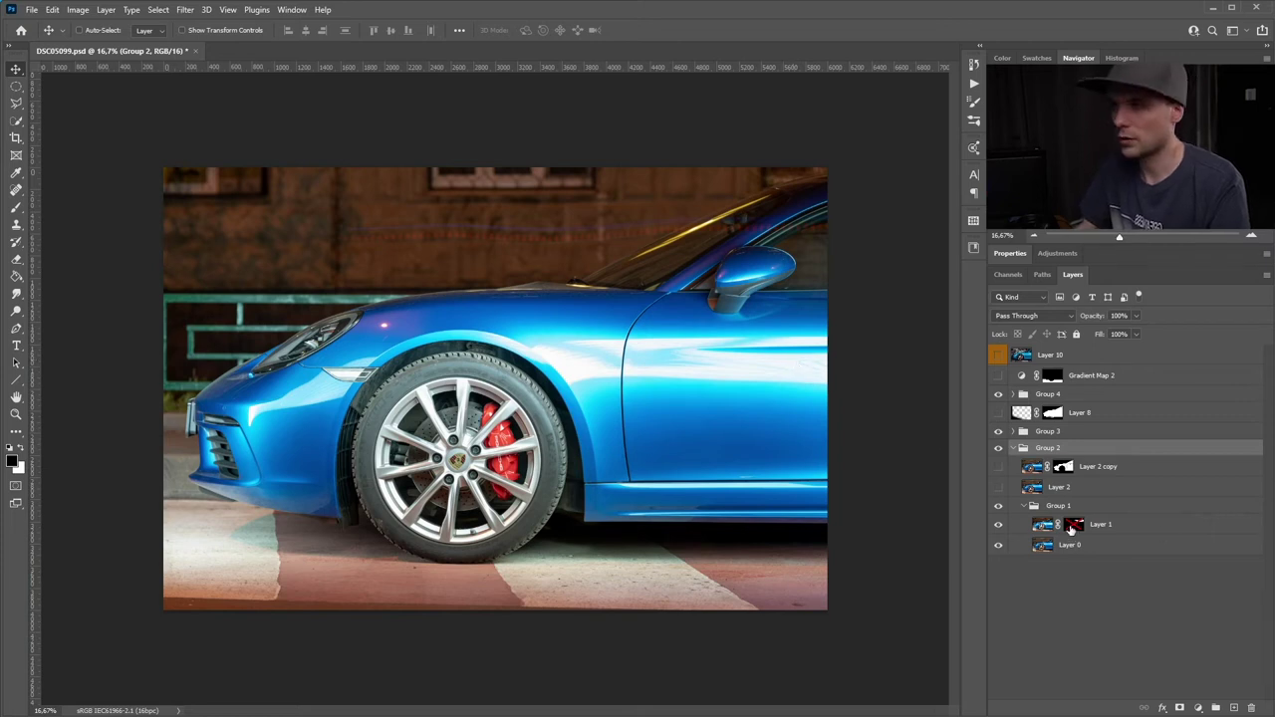
pyautogui.keyDown('shift'); pyautogui.click(1072, 528); pyautogui.keyUp('shift')
pyautogui.click(999, 526)
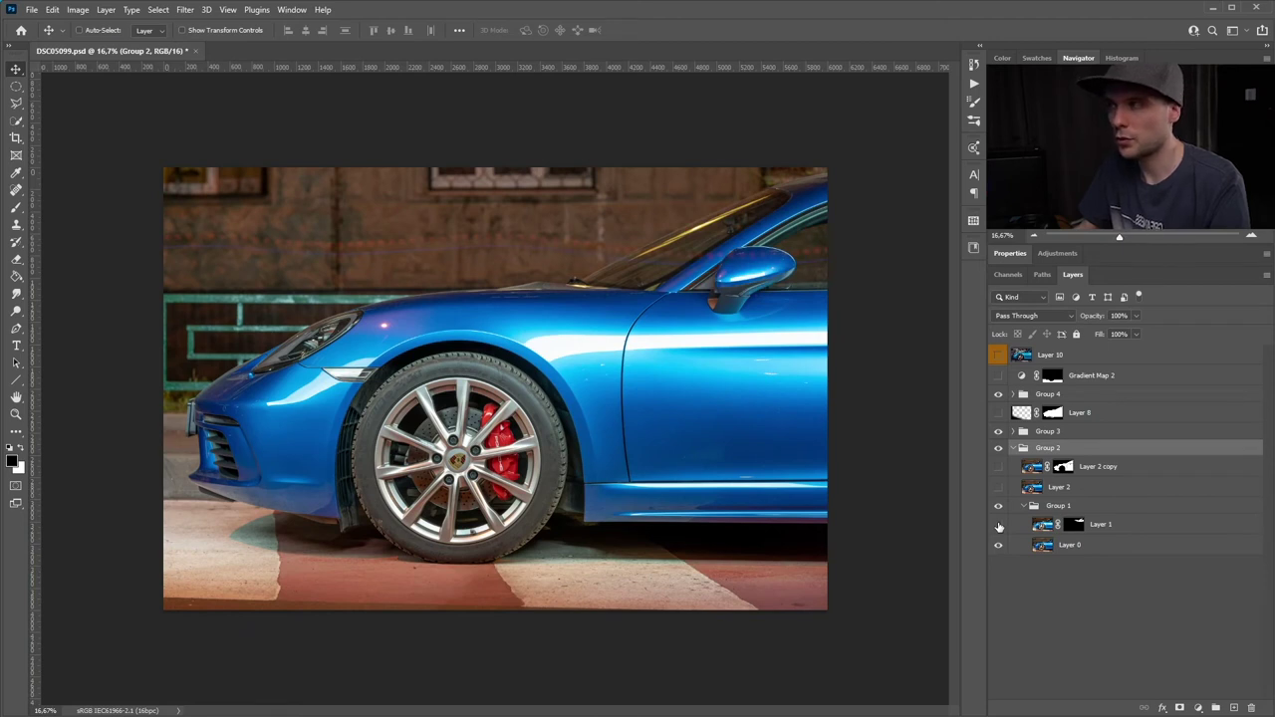
pyautogui.click(999, 526)
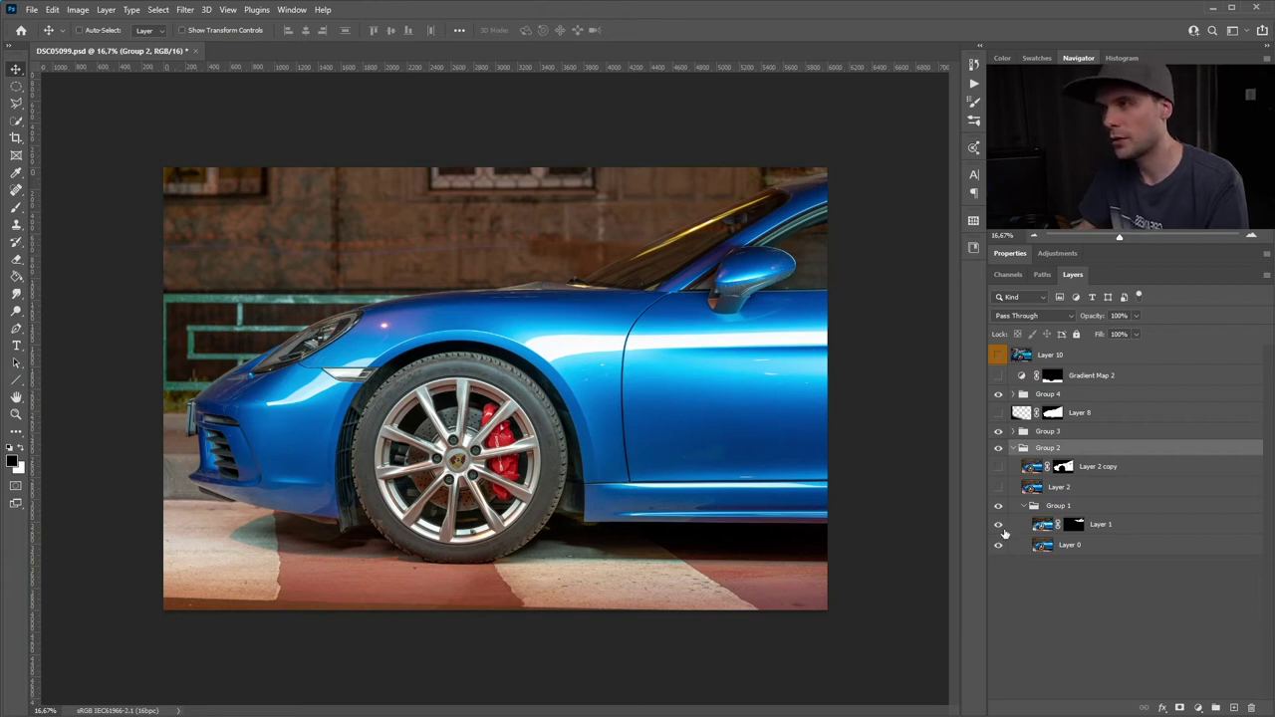
pyautogui.click(997, 525)
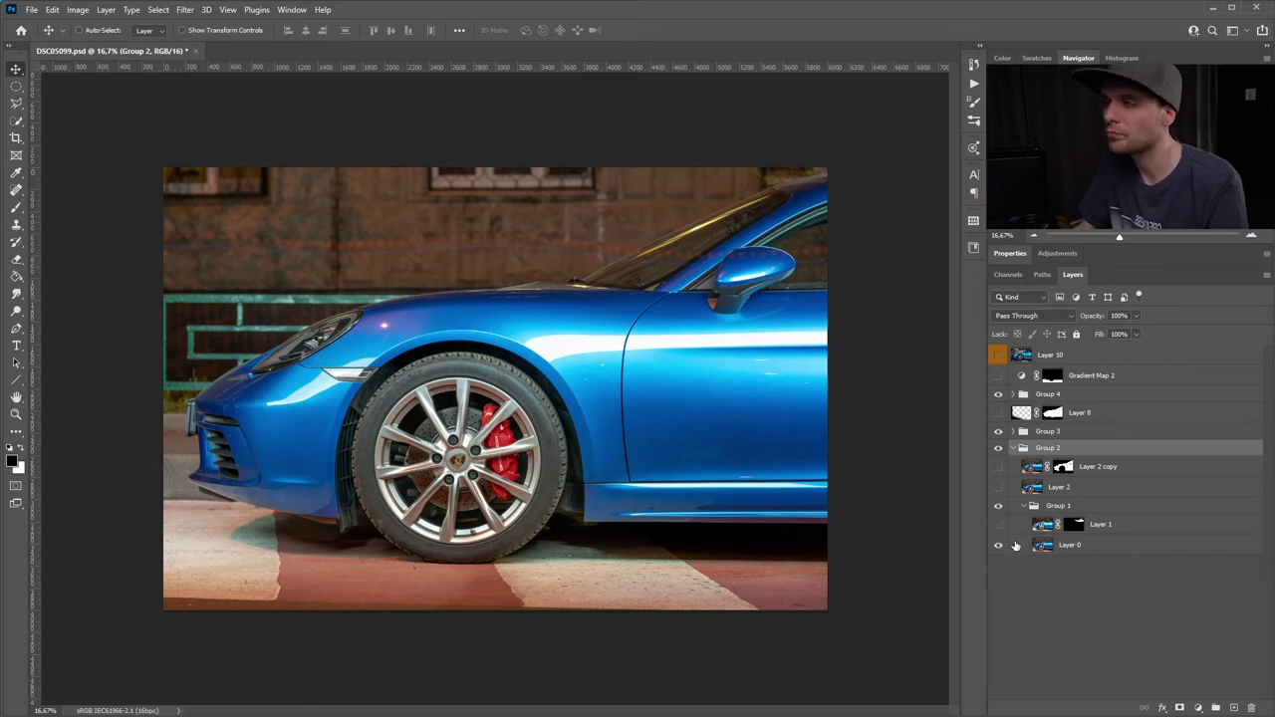
pyautogui.click(999, 525)
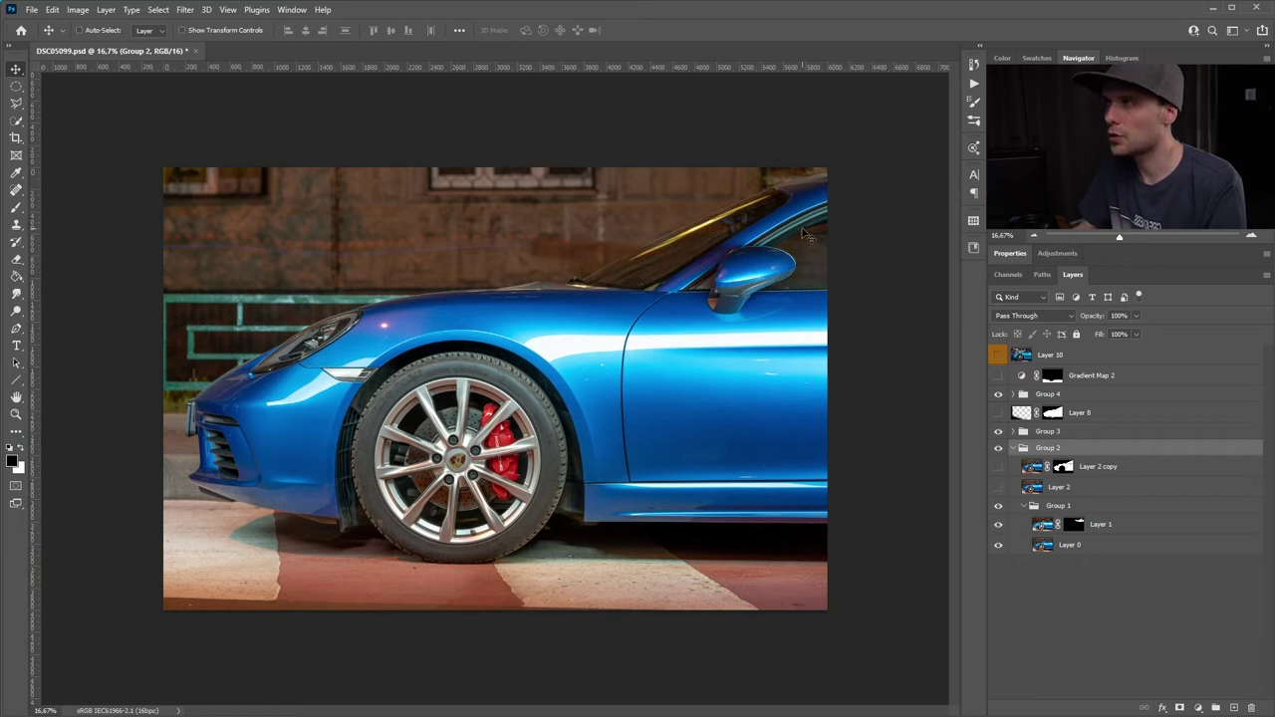
pyautogui.click(998, 525)
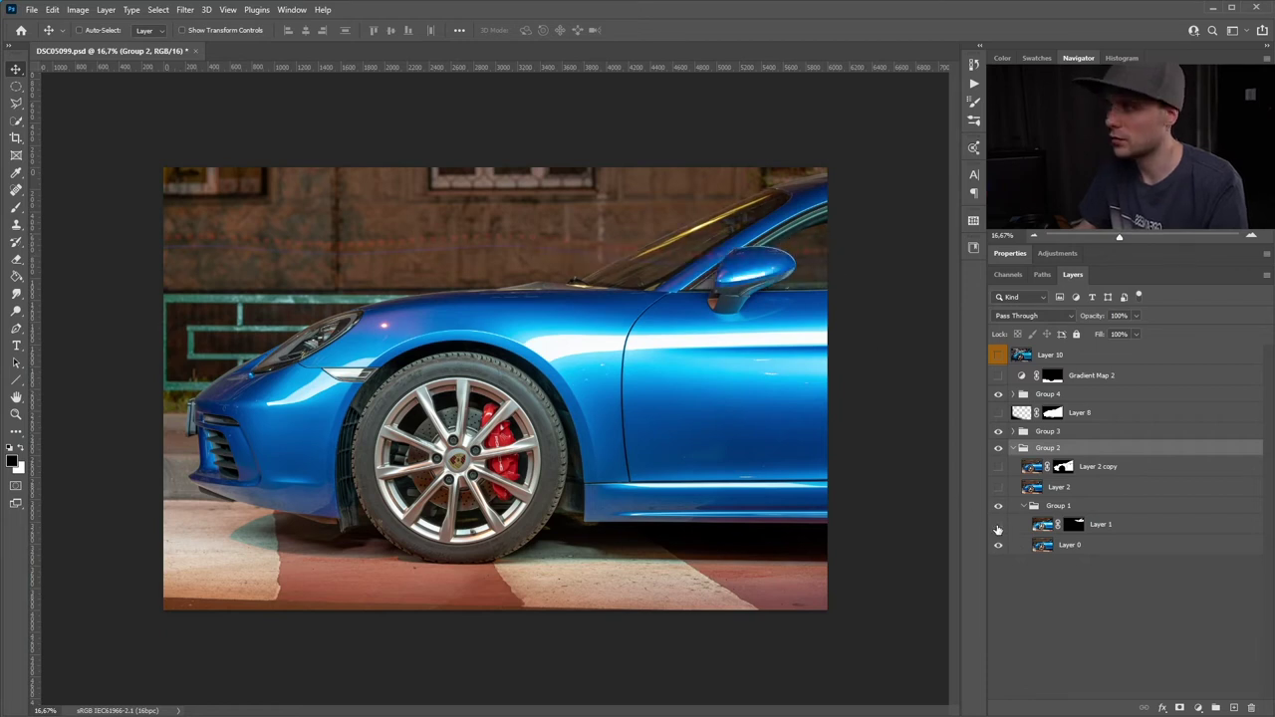
pyautogui.click(998, 525)
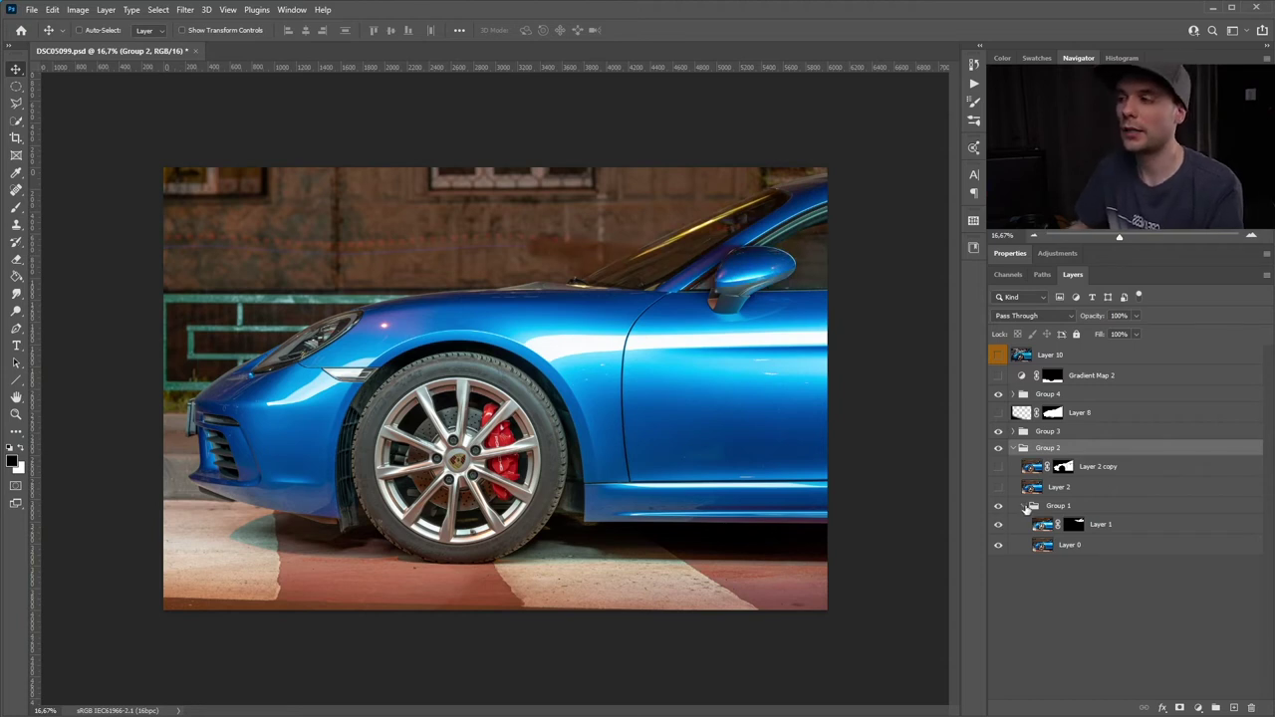
# Step: Collapse Group 1 and toggle Layer 2 to compare the pink spot, leaving it visible
pyautogui.click(1027, 507)
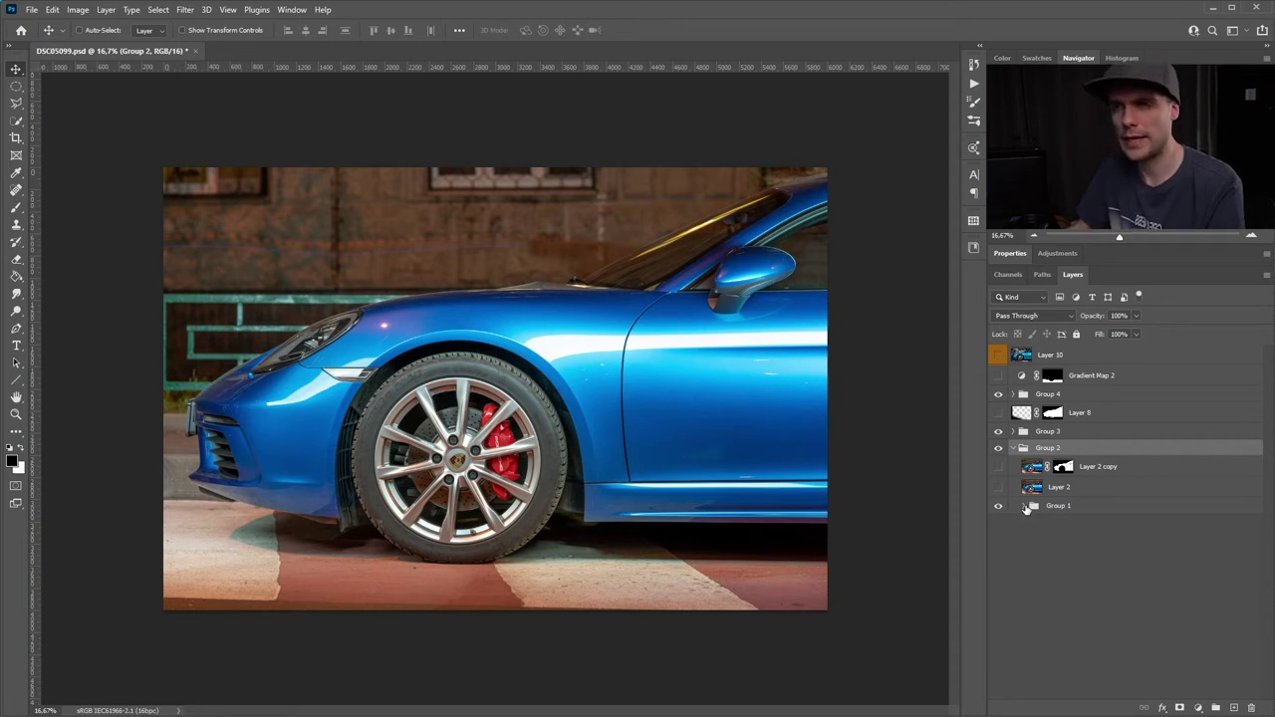
pyautogui.click(999, 488)
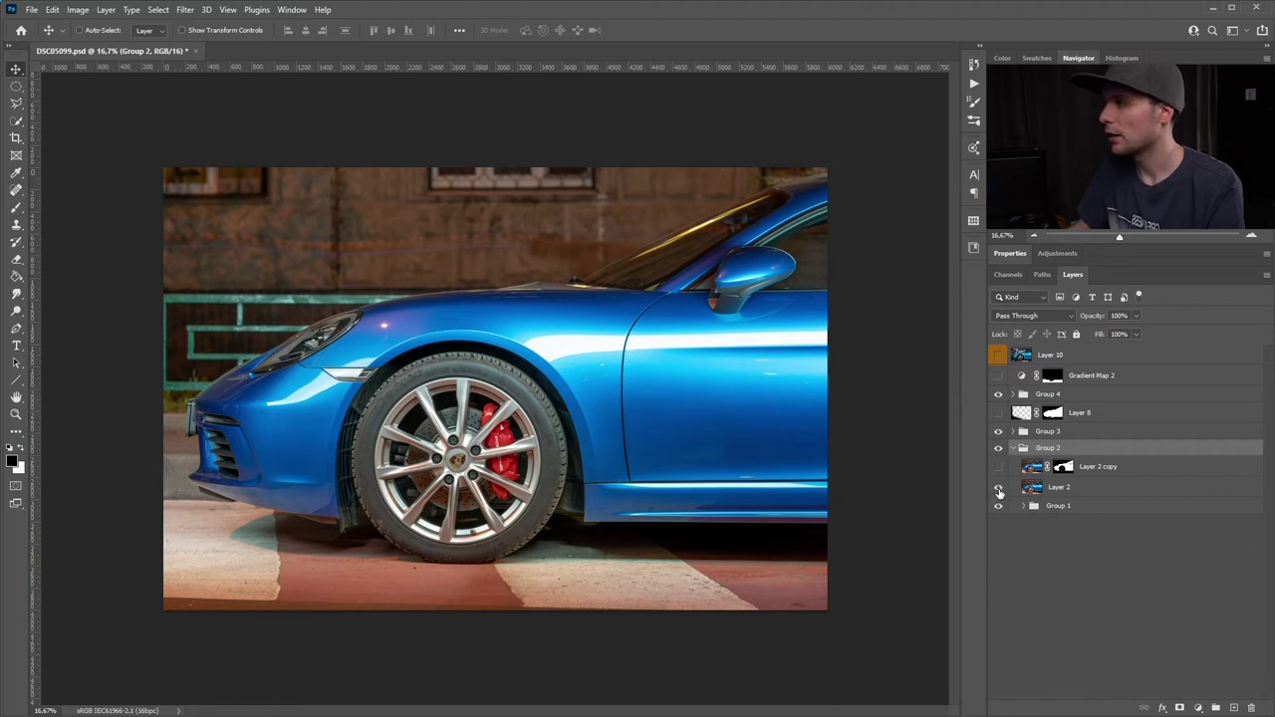
pyautogui.click(999, 489)
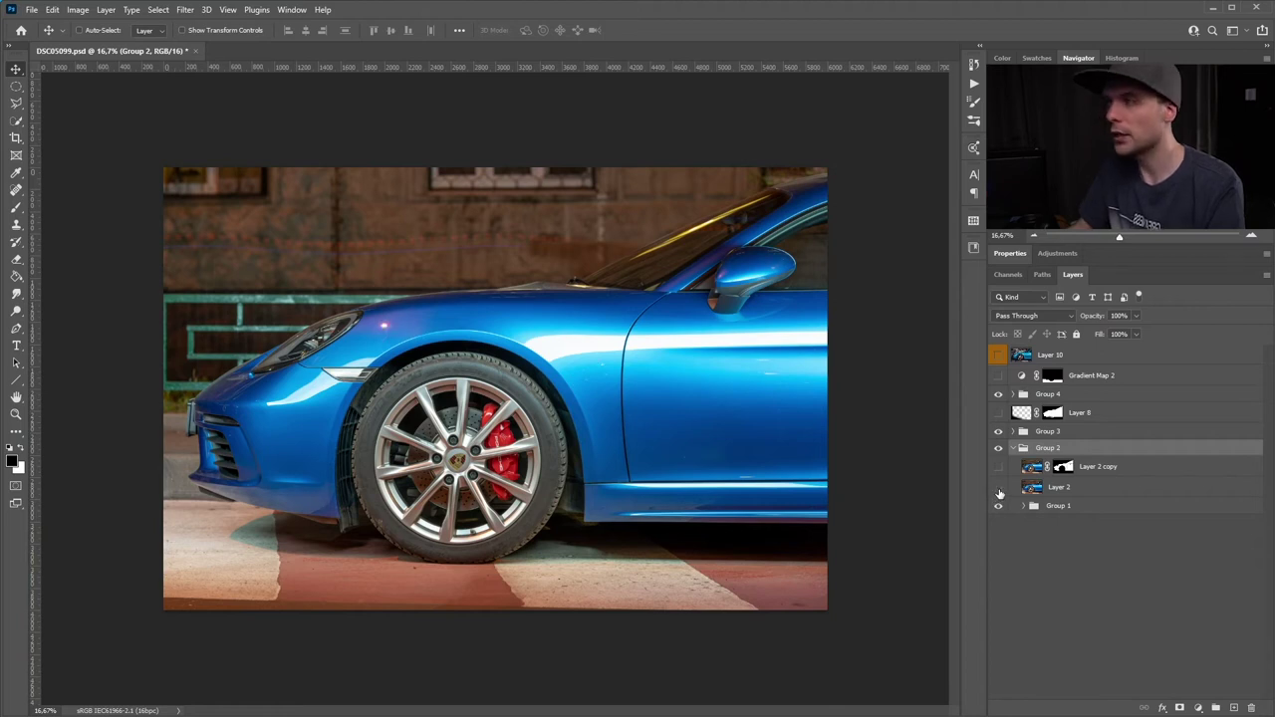
pyautogui.click(999, 488)
pyautogui.click(999, 488)
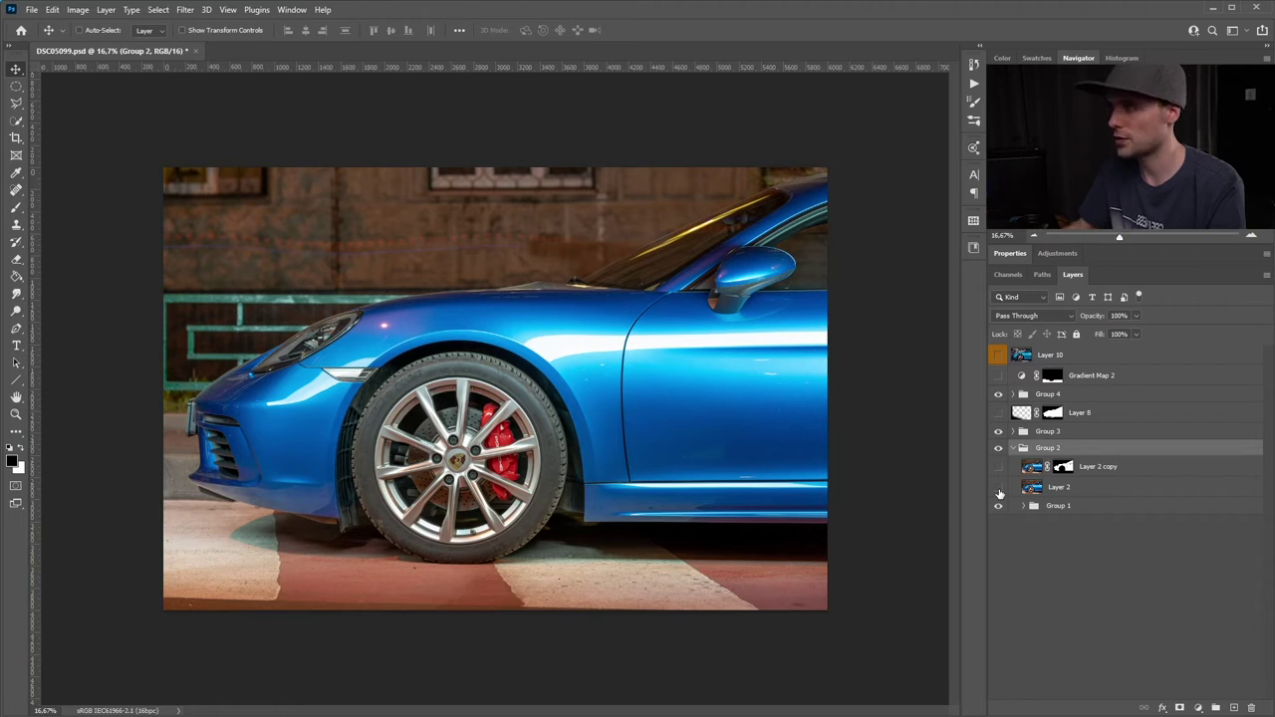
pyautogui.click(999, 488)
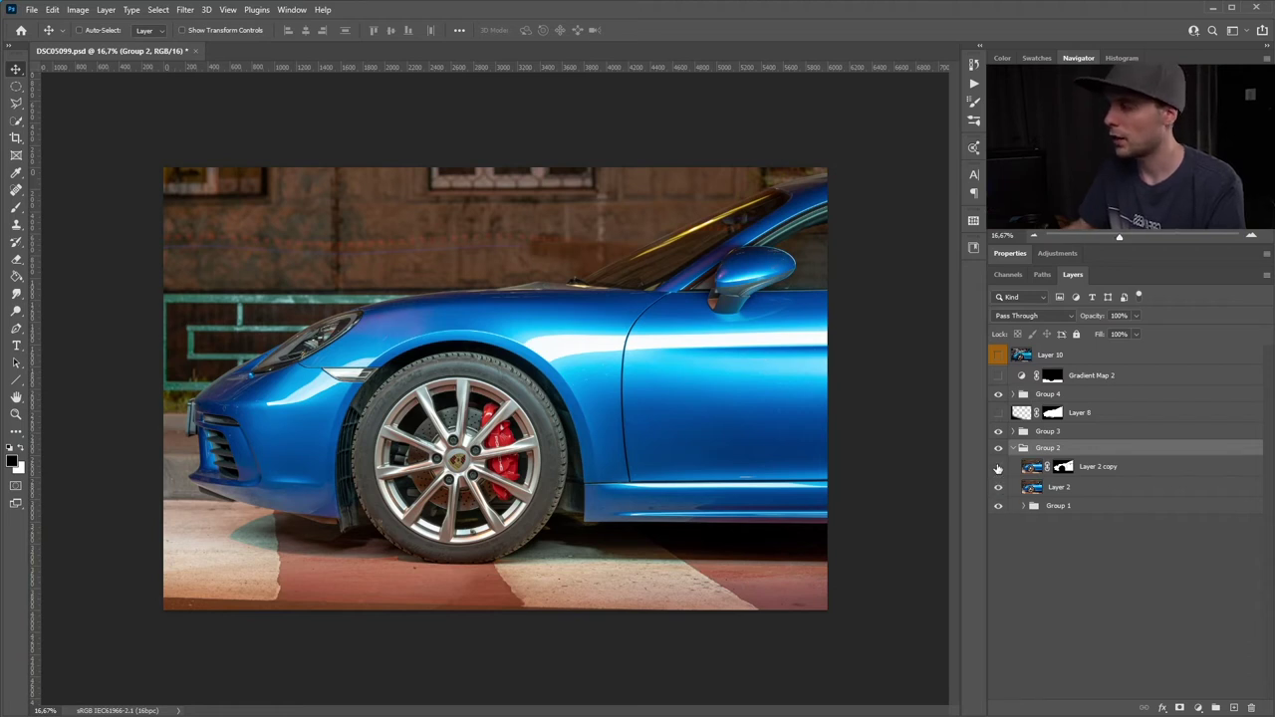
# Step: Compare Layer 2 copy's highlights with mask and visibility toggled, leave it on, select it, collapse Group 2
pyautogui.click(998, 467)
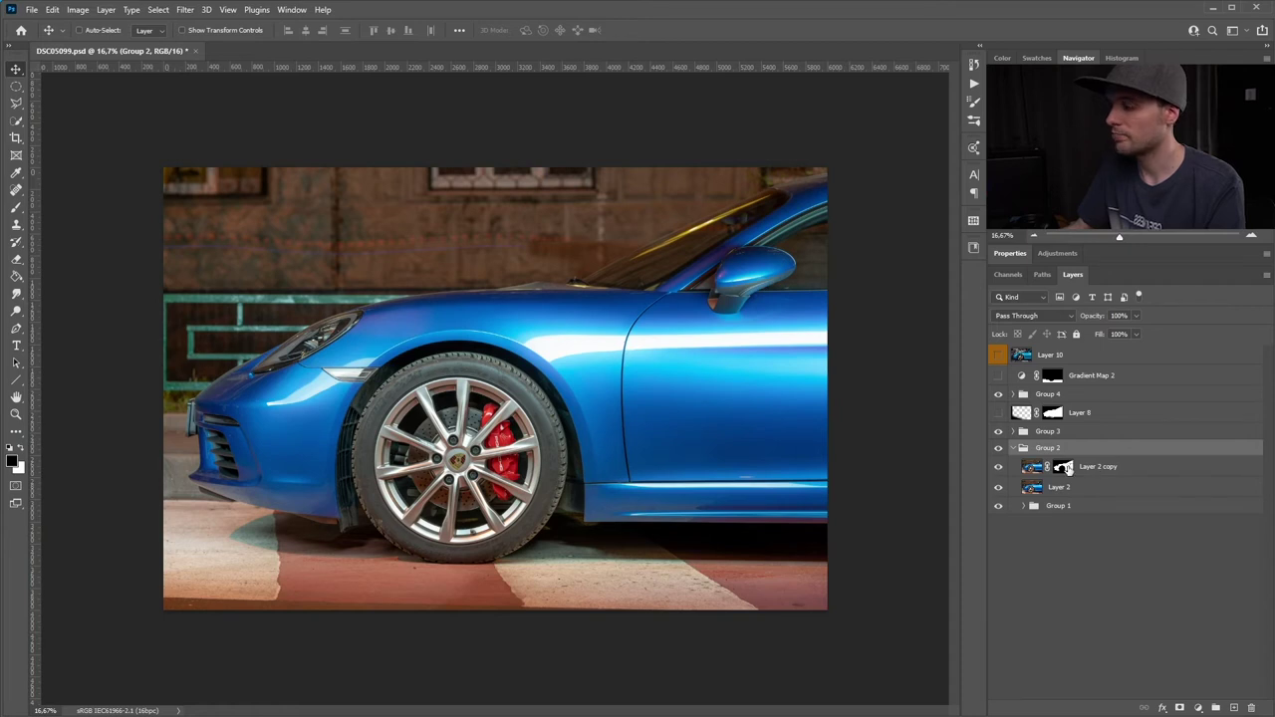
pyautogui.keyDown('shift'); pyautogui.click(1068, 469); pyautogui.keyUp('shift')
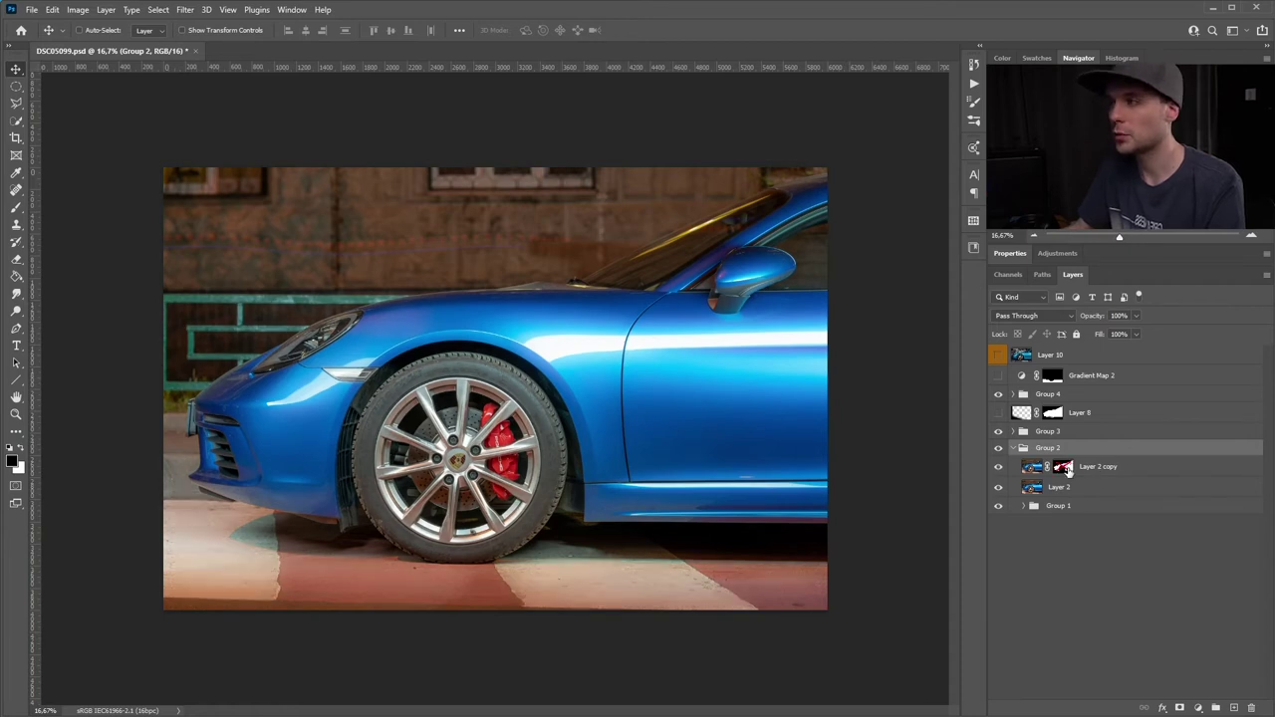
pyautogui.click(998, 470)
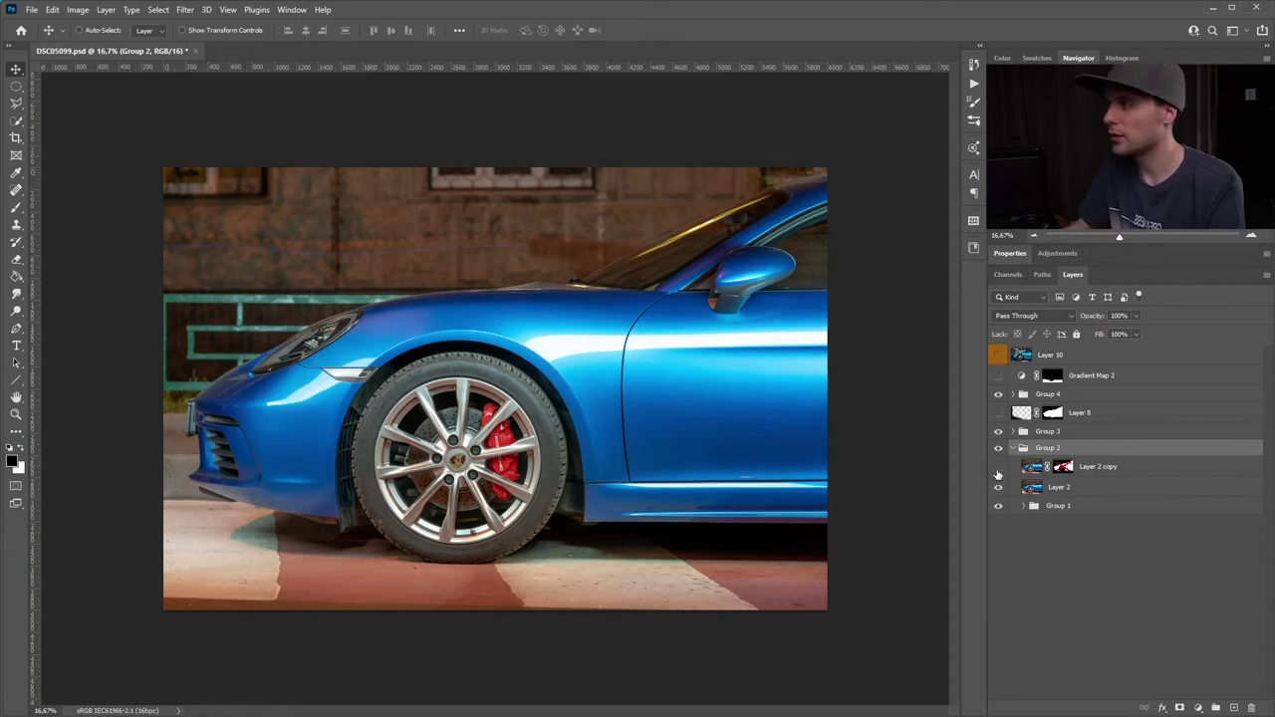
pyautogui.click(998, 469)
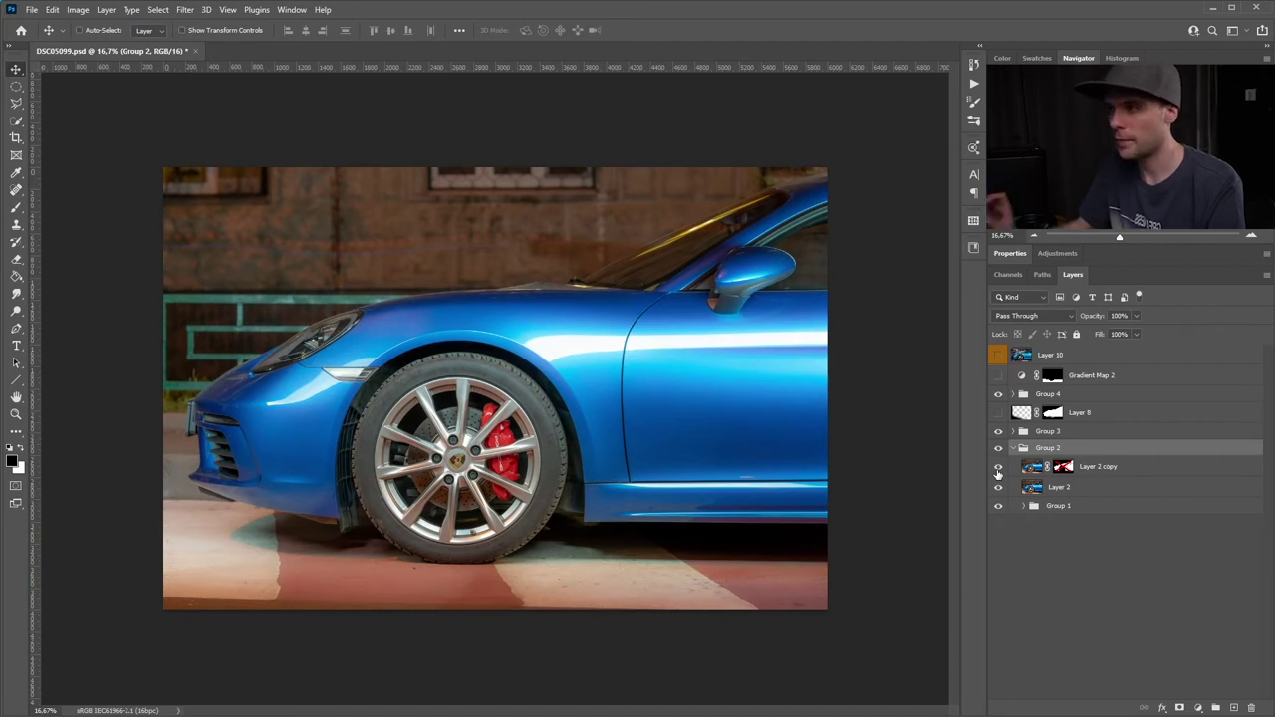
pyautogui.keyDown('shift'); pyautogui.click(1064, 468); pyautogui.keyUp('shift')
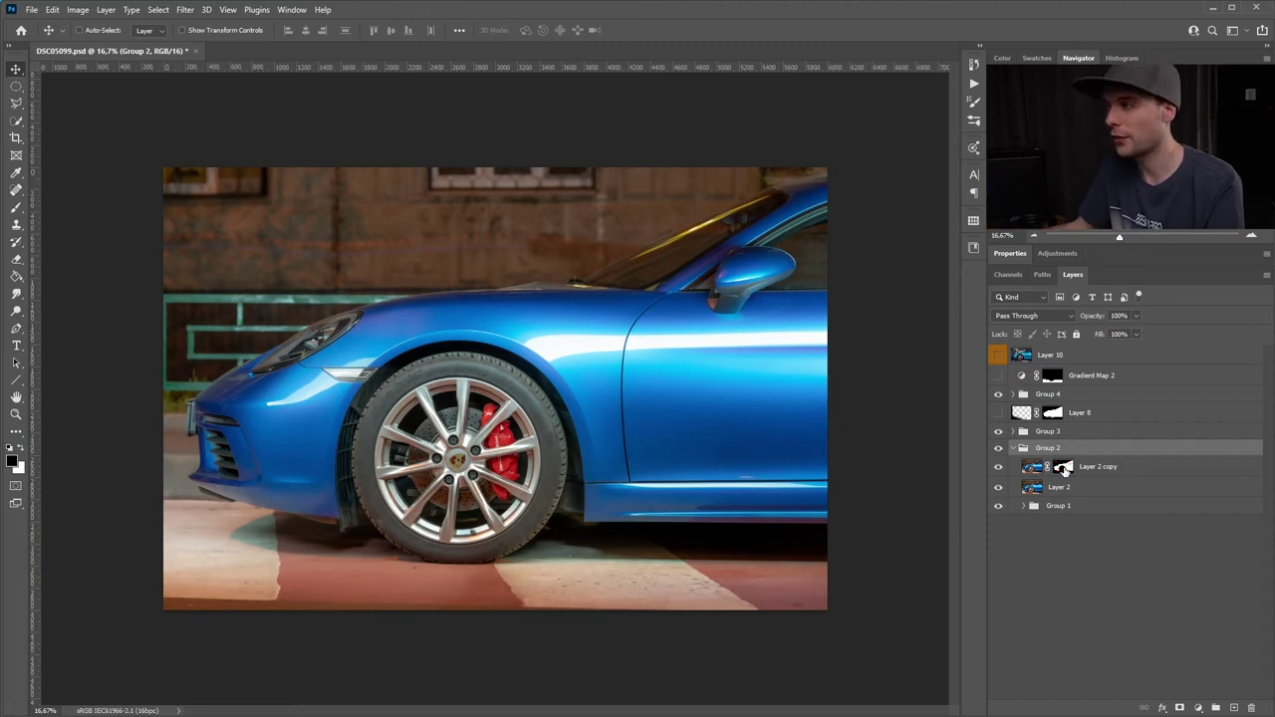
pyautogui.click(997, 468)
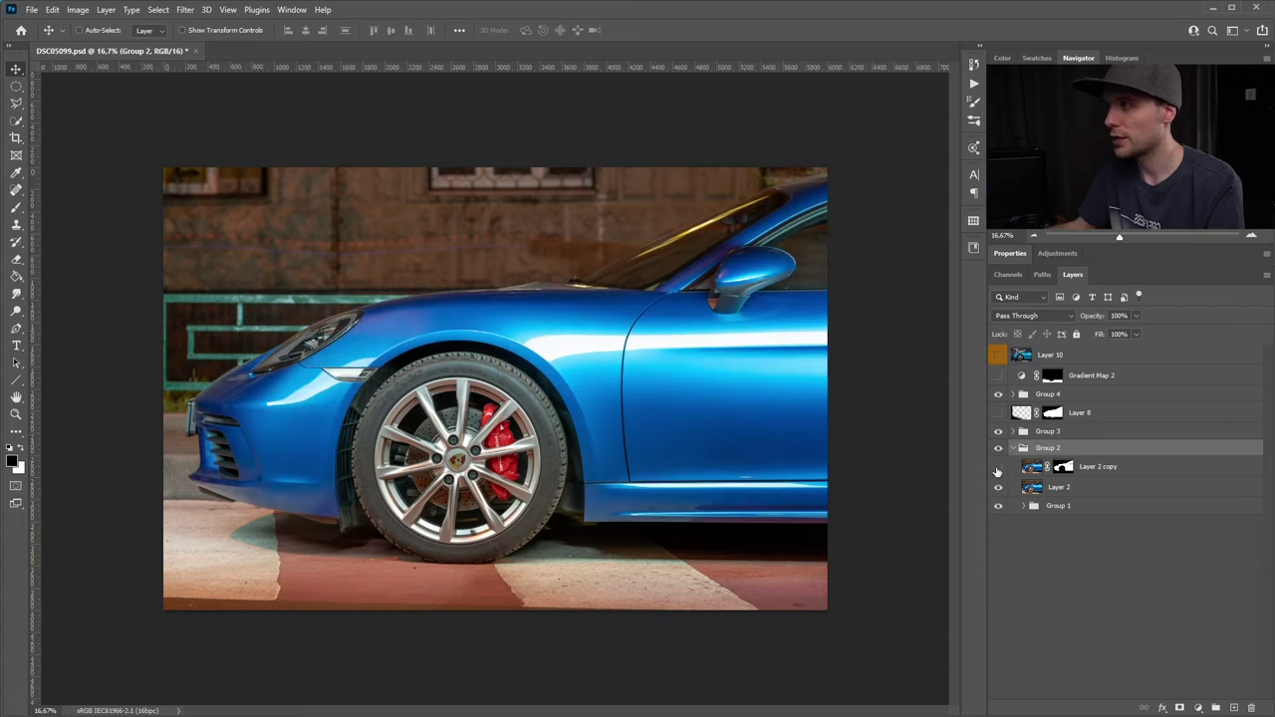
pyautogui.click(997, 468)
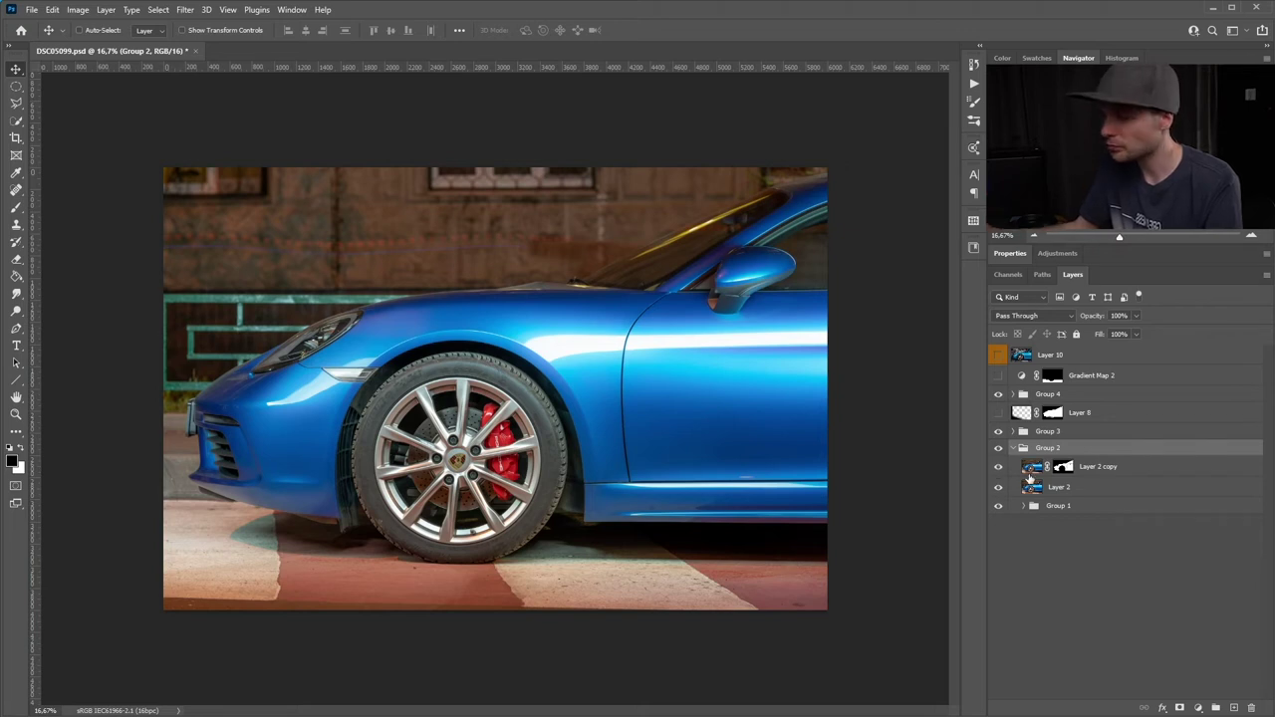
pyautogui.click(1038, 475)
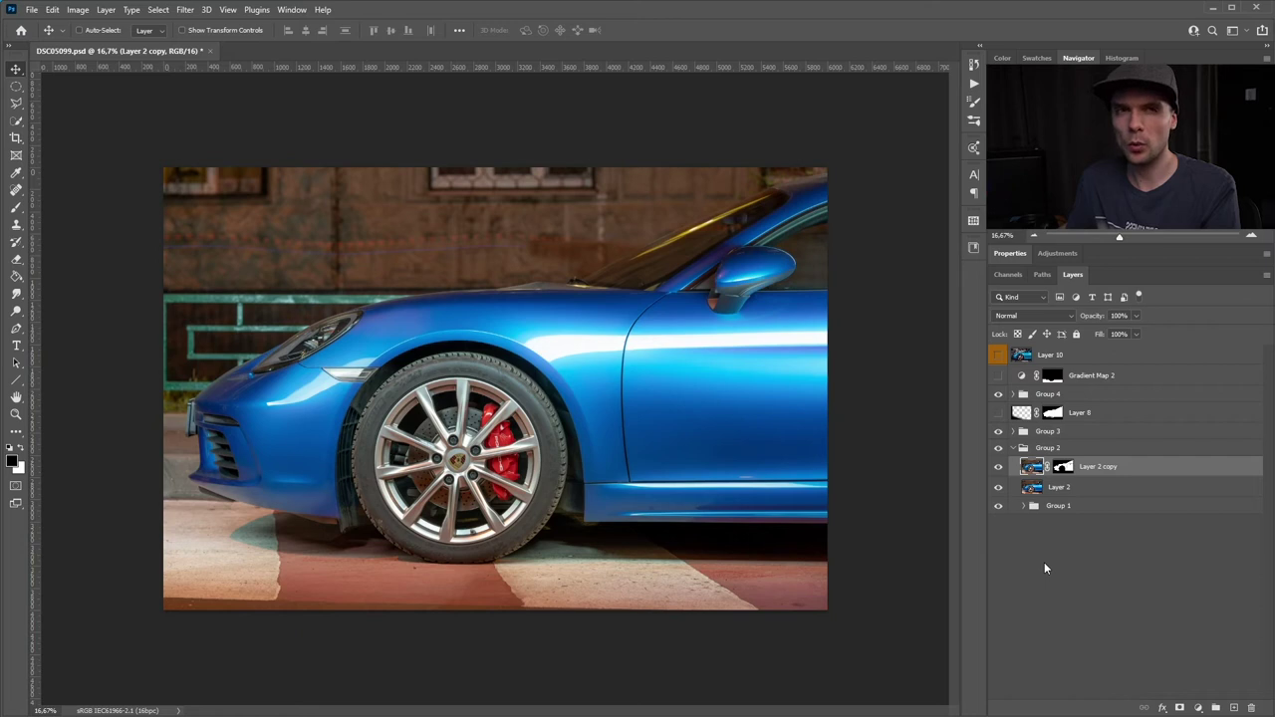
pyautogui.click(1013, 448)
# Step: Expand Group 3 and toggle Layer 3 to compare the floor, leaving it visible
pyautogui.click(1013, 433)
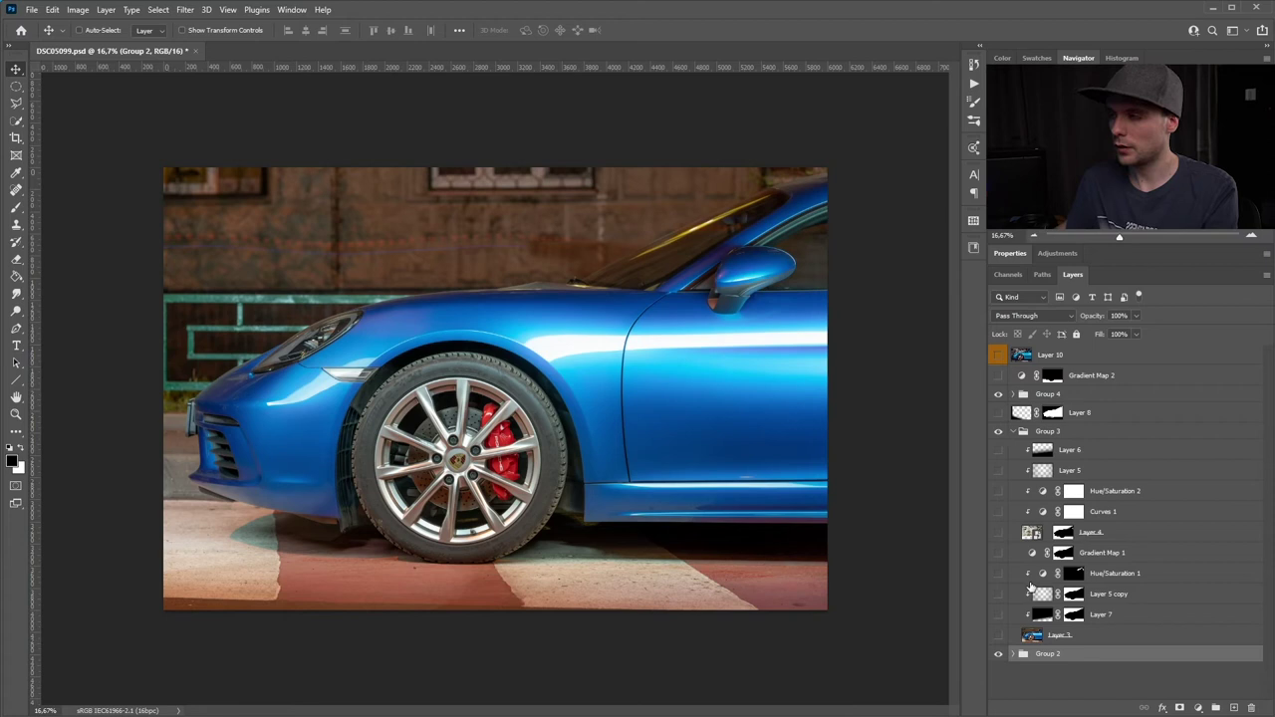
pyautogui.click(998, 635)
pyautogui.click(999, 637)
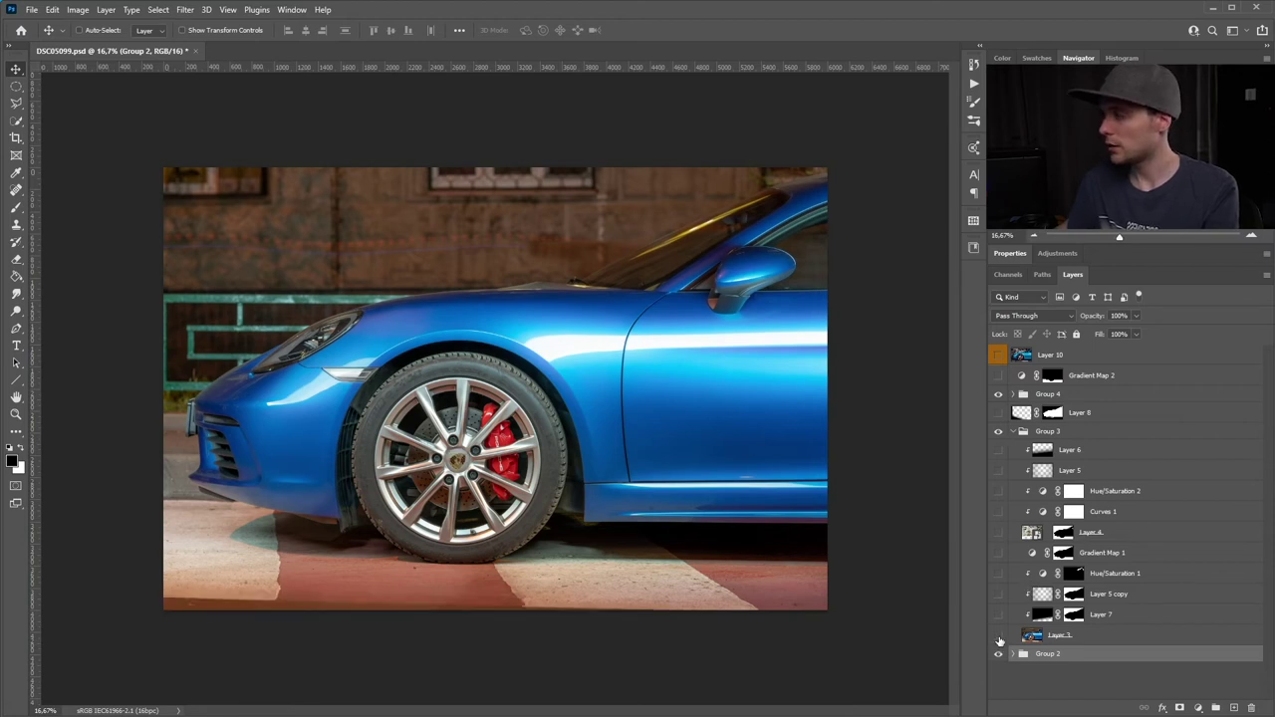
pyautogui.click(999, 637)
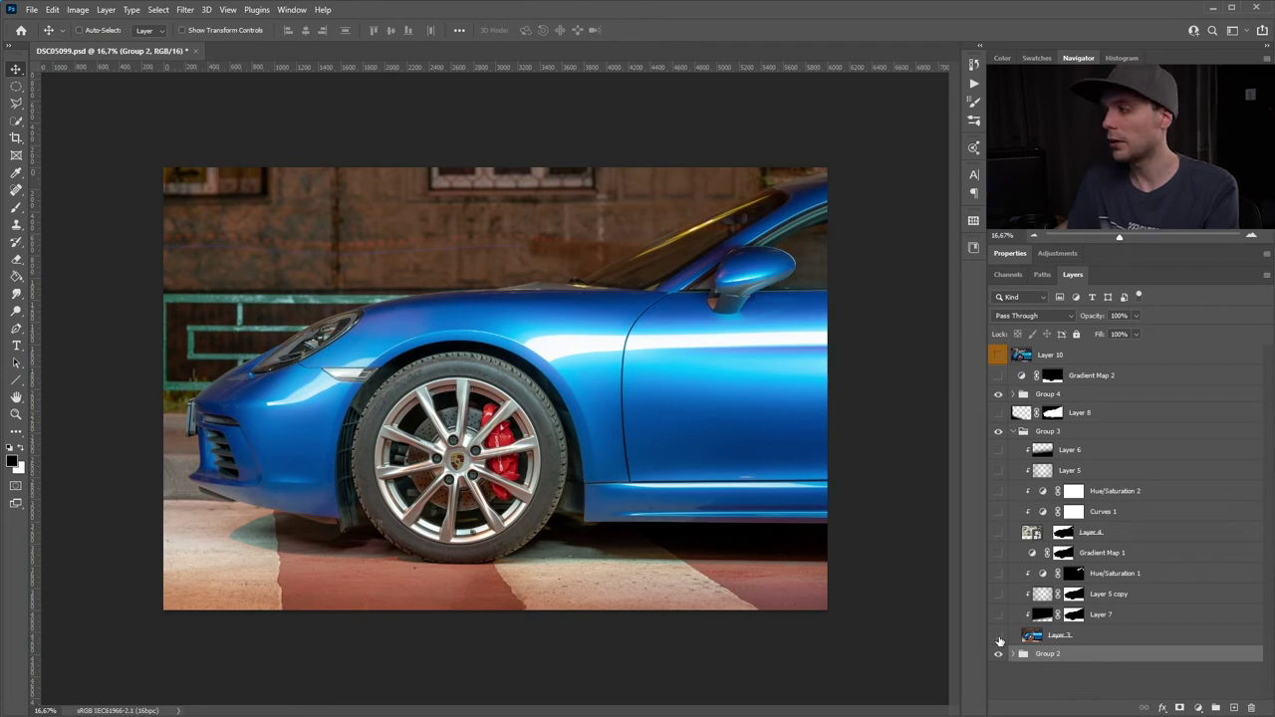
pyautogui.click(999, 637)
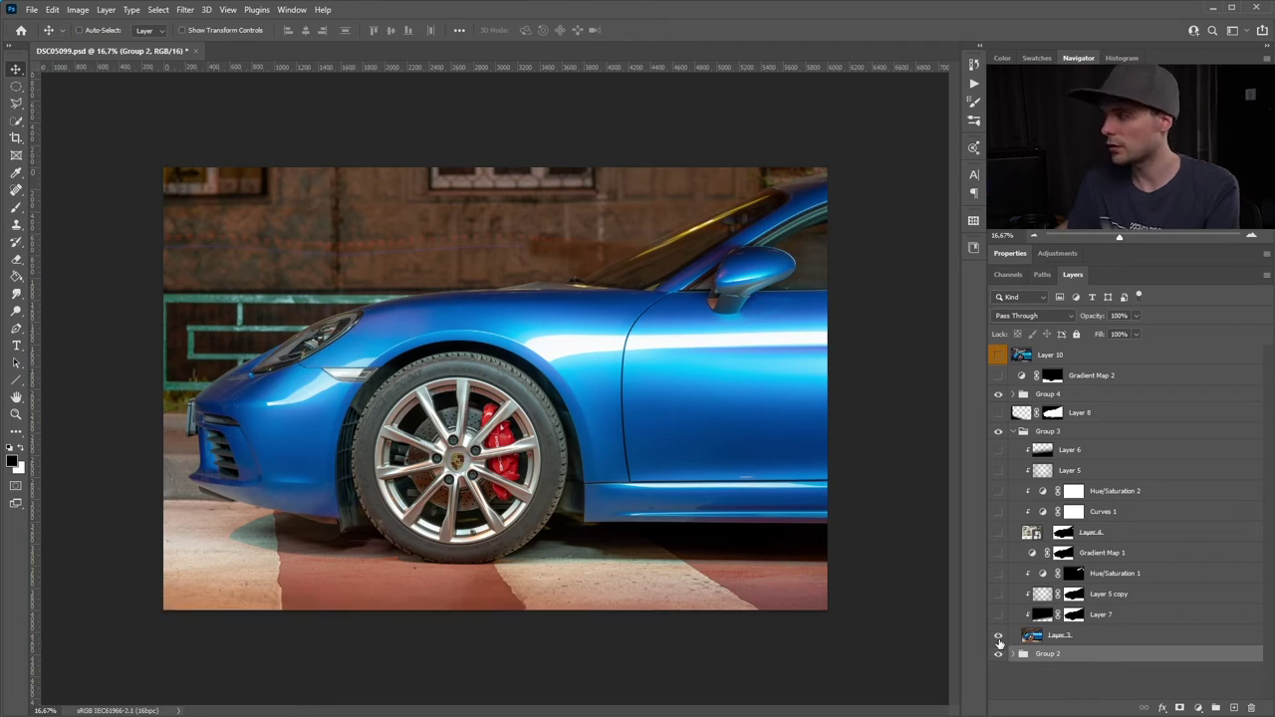
pyautogui.click(999, 638)
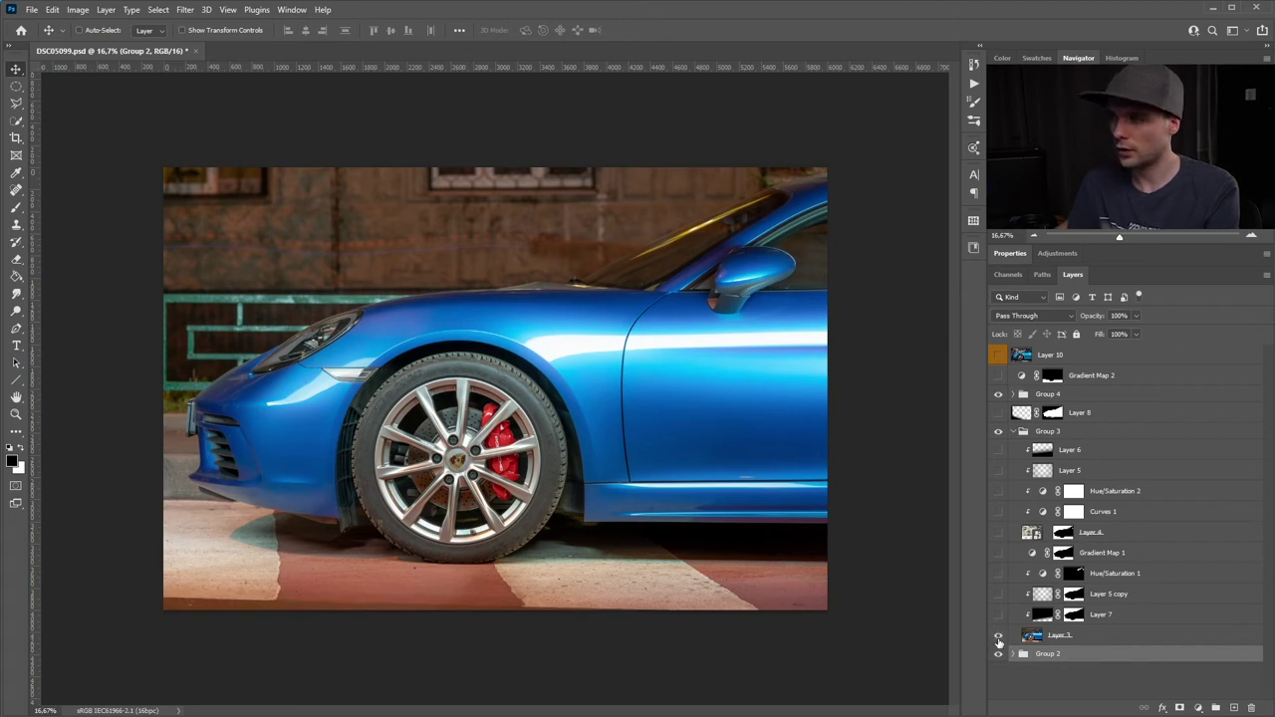
pyautogui.click(1000, 637)
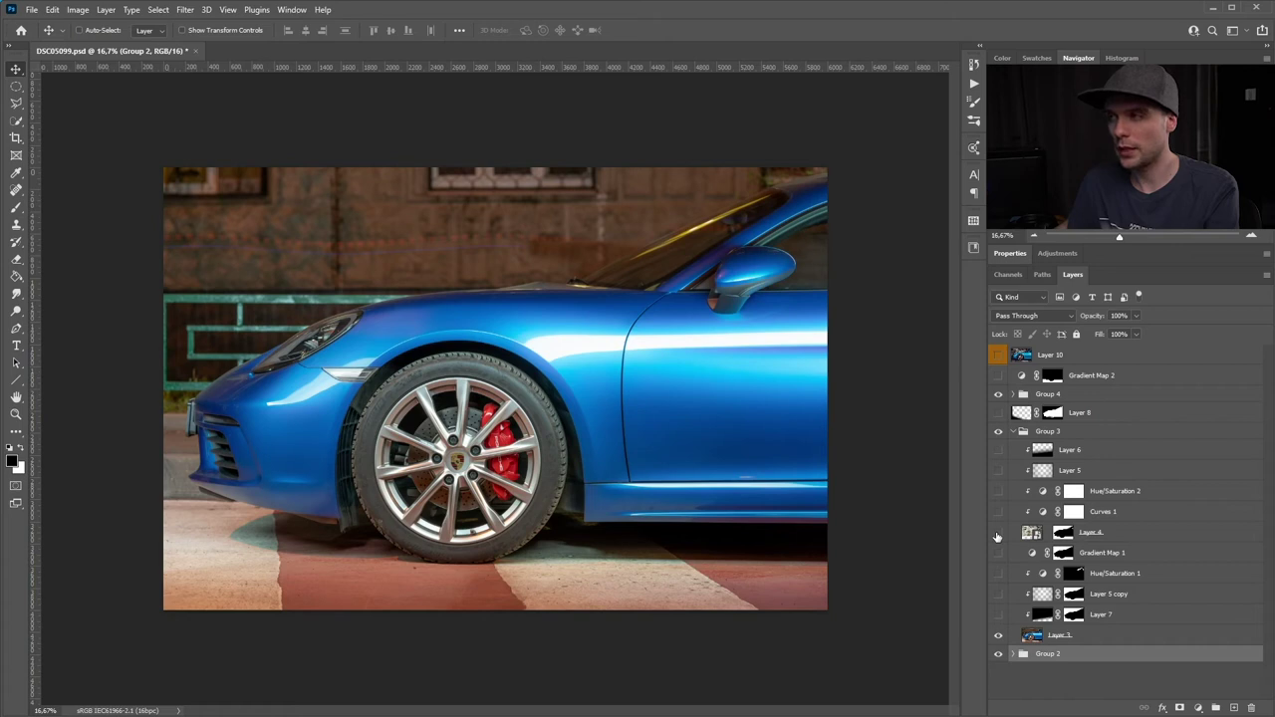
# Step: Display the car and window_side path outlines from the Paths panel
pyautogui.click(1042, 274)
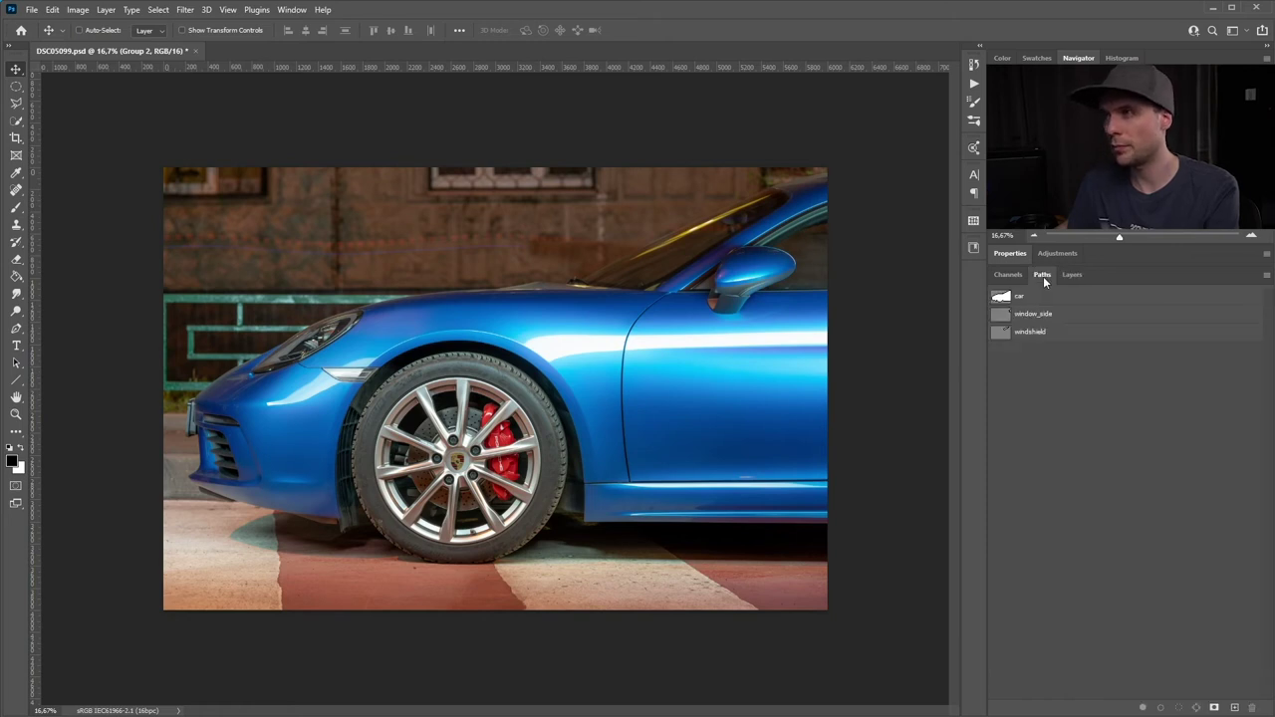
pyautogui.click(1003, 299)
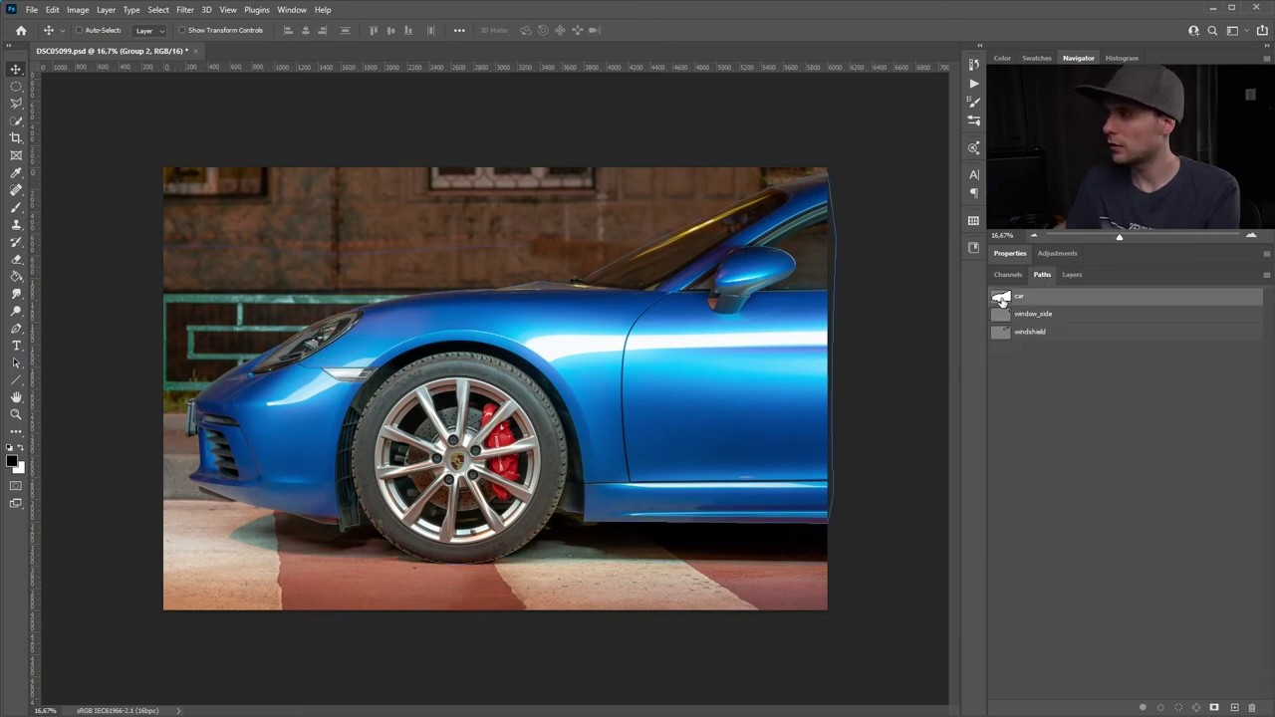
pyautogui.click(1001, 315)
# Step: Back in Layers, select Layer 7, then show and select Layer 4's graffiti face wall
pyautogui.press('F7')
pyautogui.click(1042, 616)
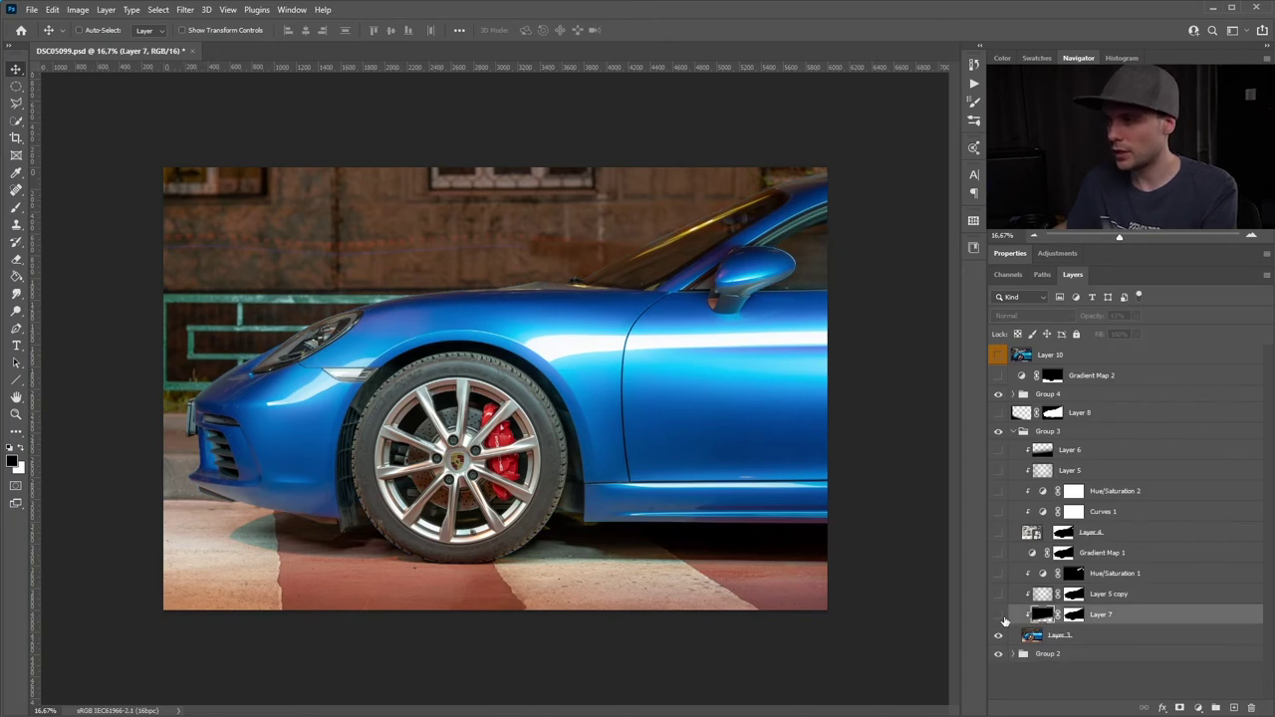
pyautogui.click(999, 535)
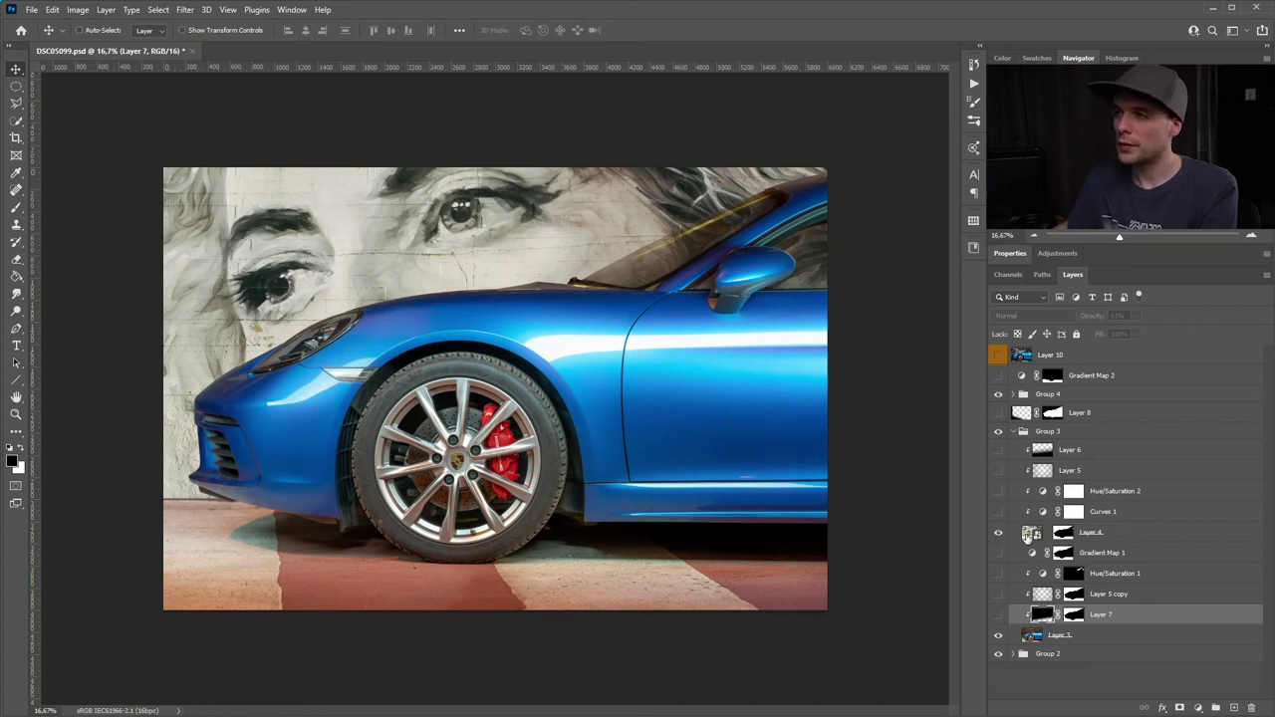
pyautogui.click(1026, 535)
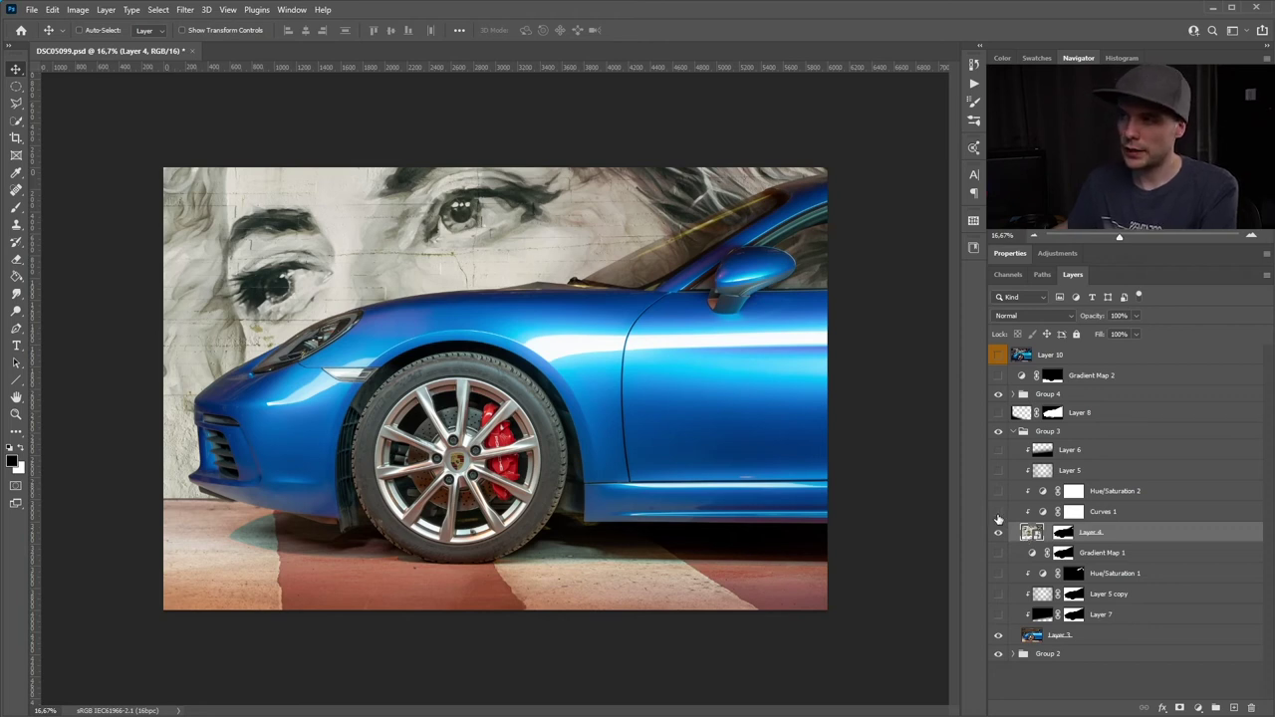
# Step: Turn on Curves 1, Layer 5, Layer 6 and Layer 7 to darken and texture the wall
pyautogui.click(998, 513)
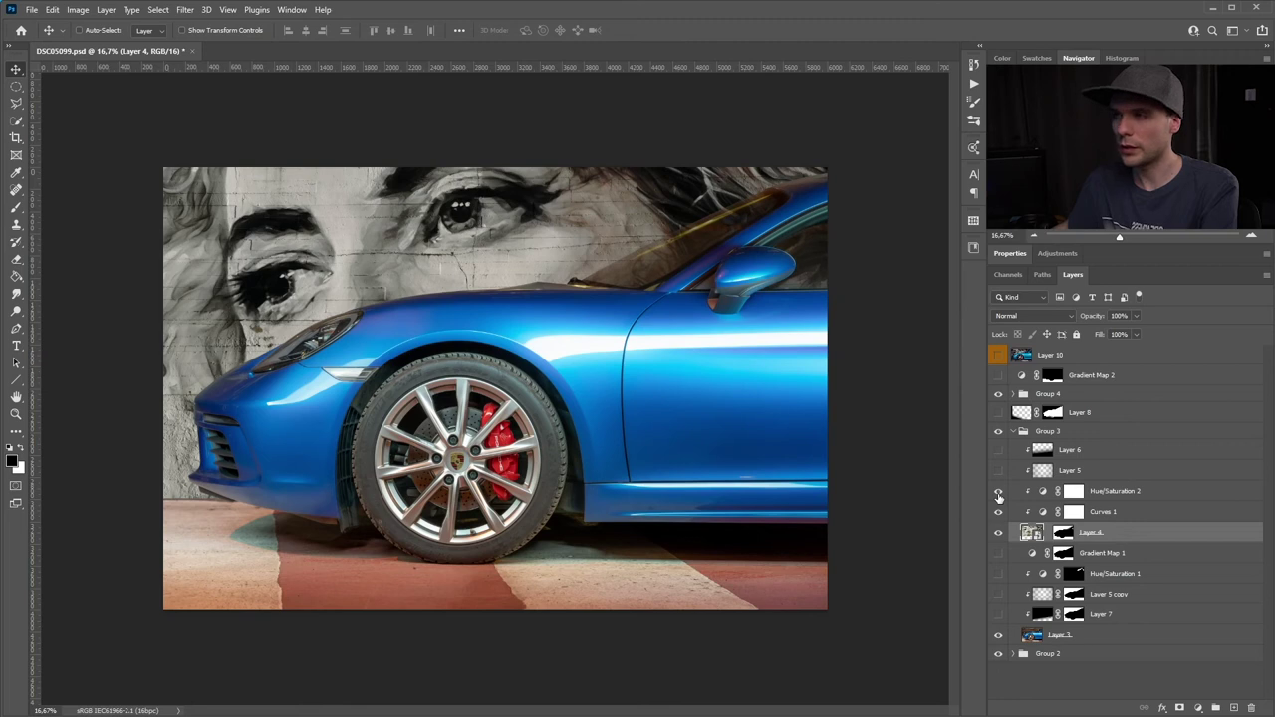
pyautogui.click(998, 473)
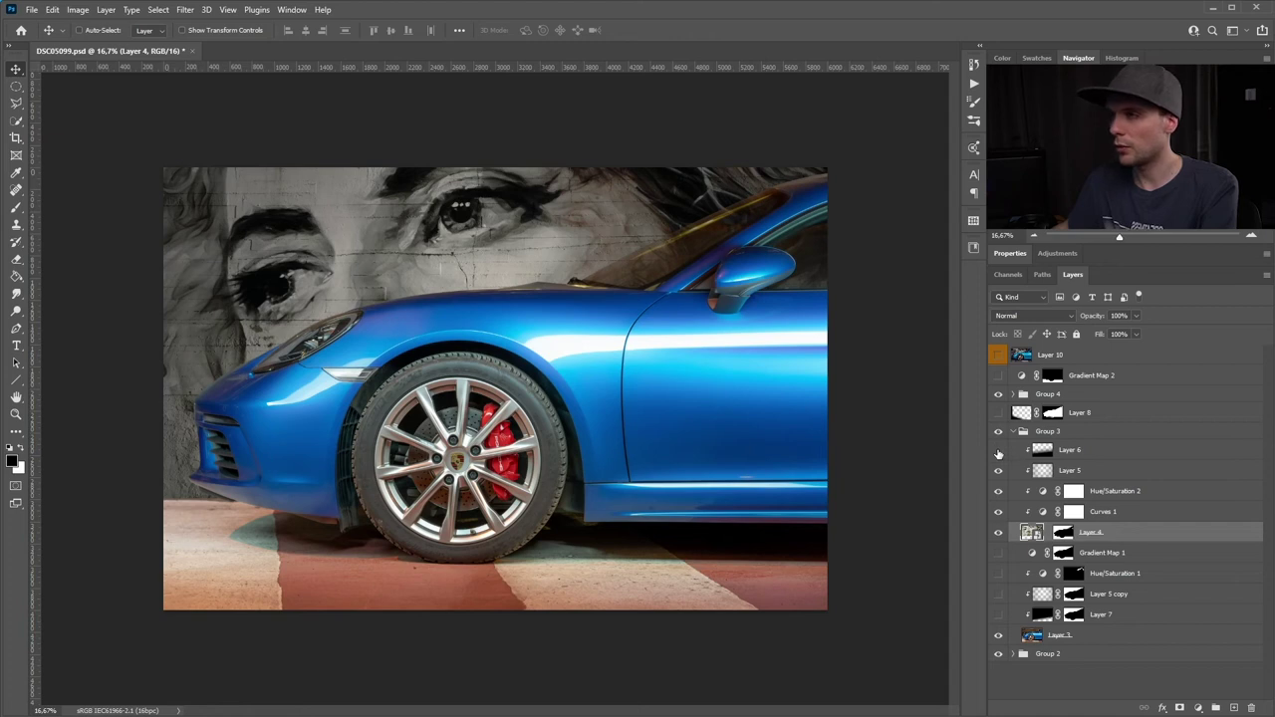
pyautogui.click(998, 451)
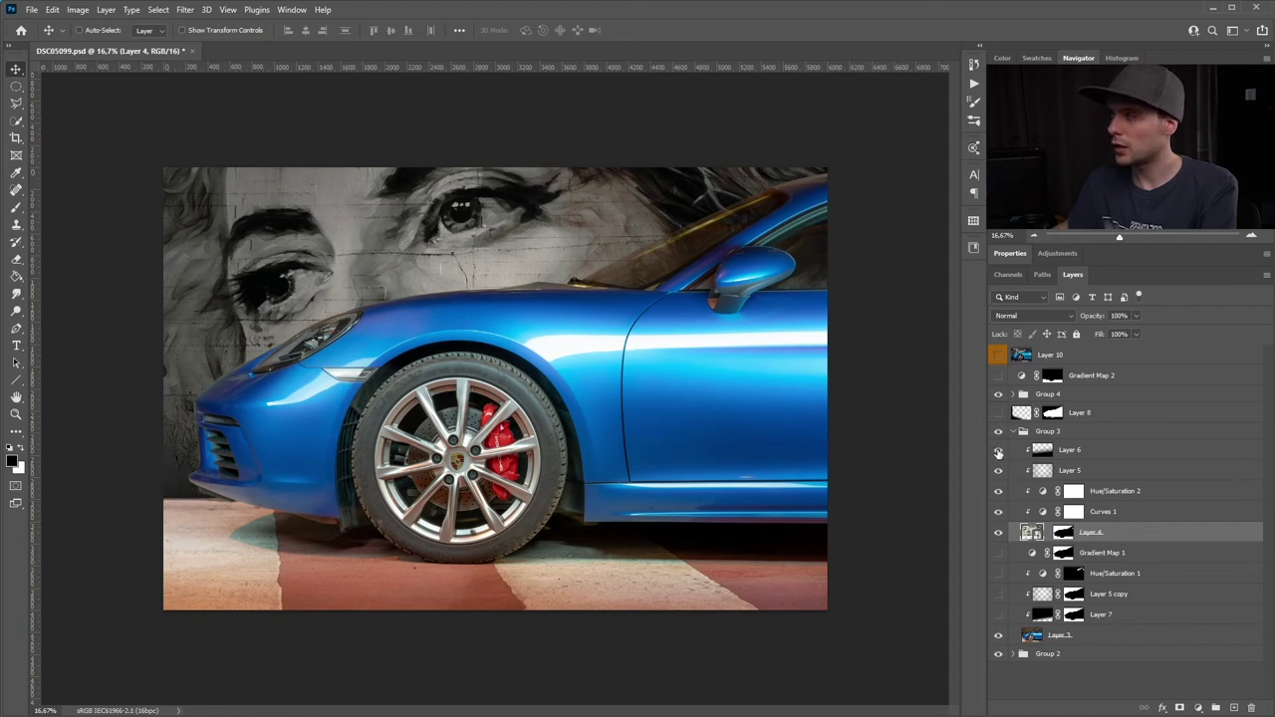
pyautogui.click(1000, 615)
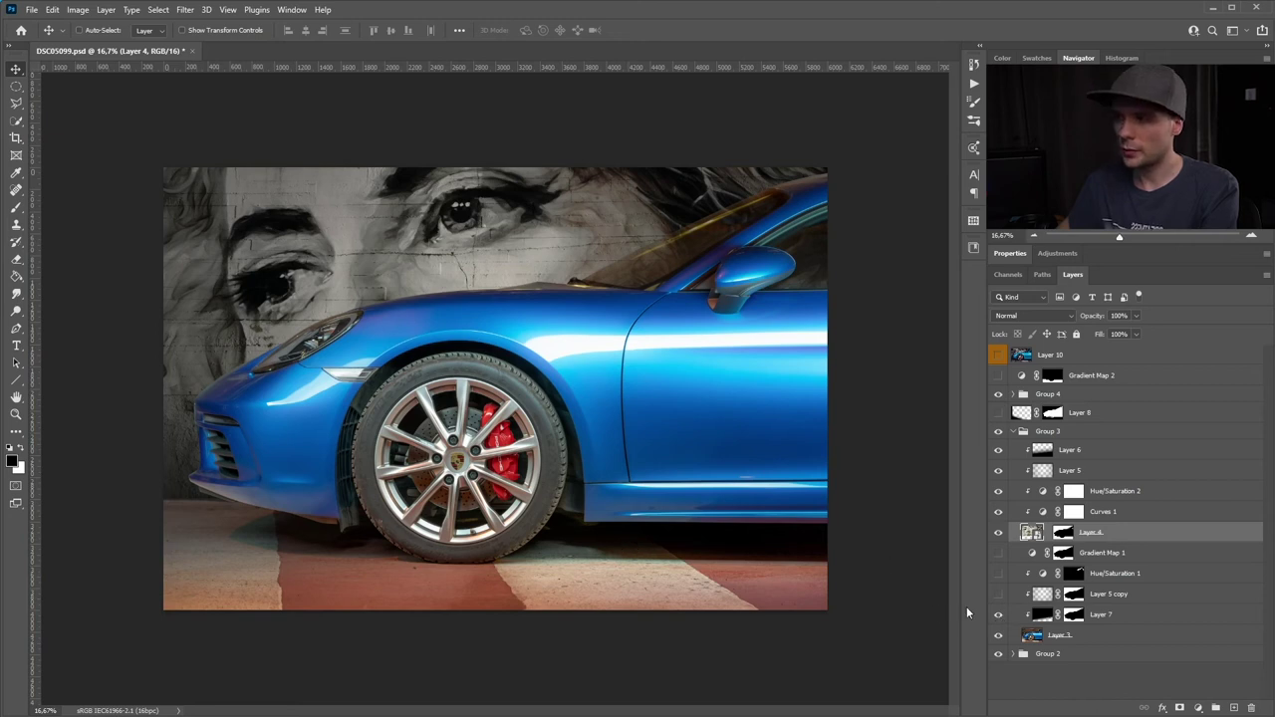
# Step: Show Layer 5 copy, test Hue/Saturation 1, add Gradient Map 1 to grey the stripes, collapse Group 3
pyautogui.click(999, 595)
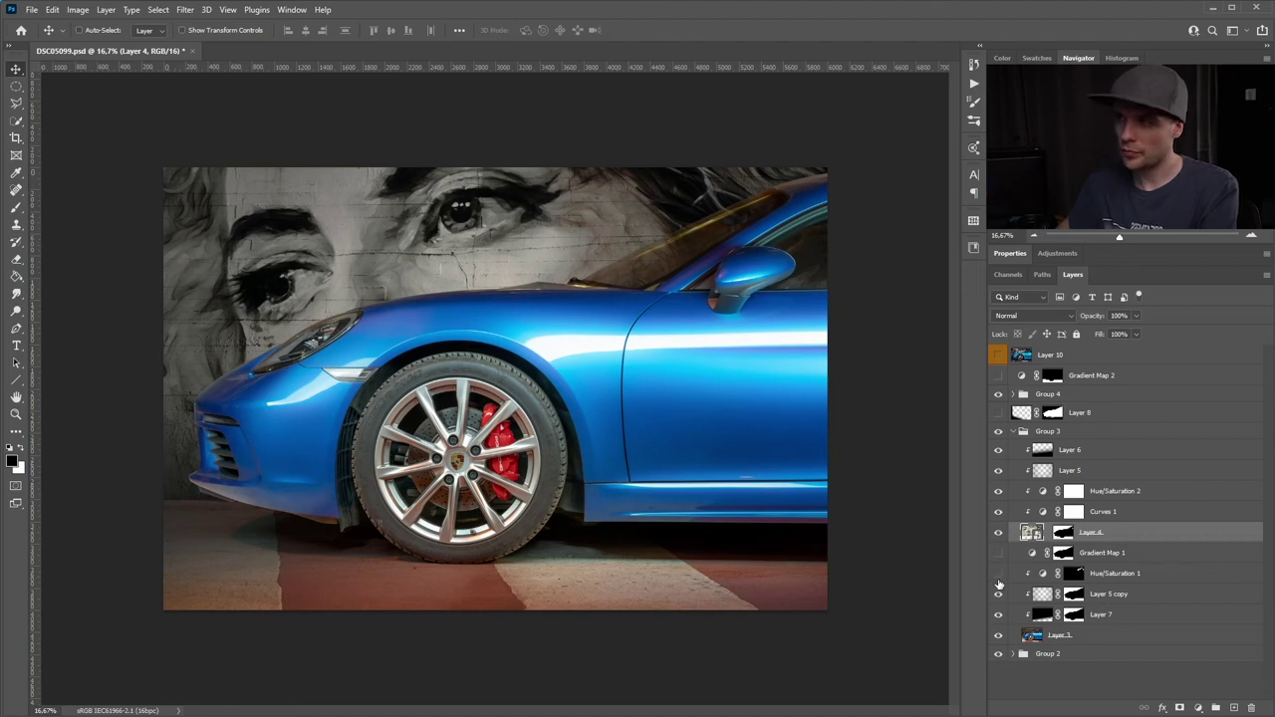
pyautogui.click(999, 574)
pyautogui.click(997, 575)
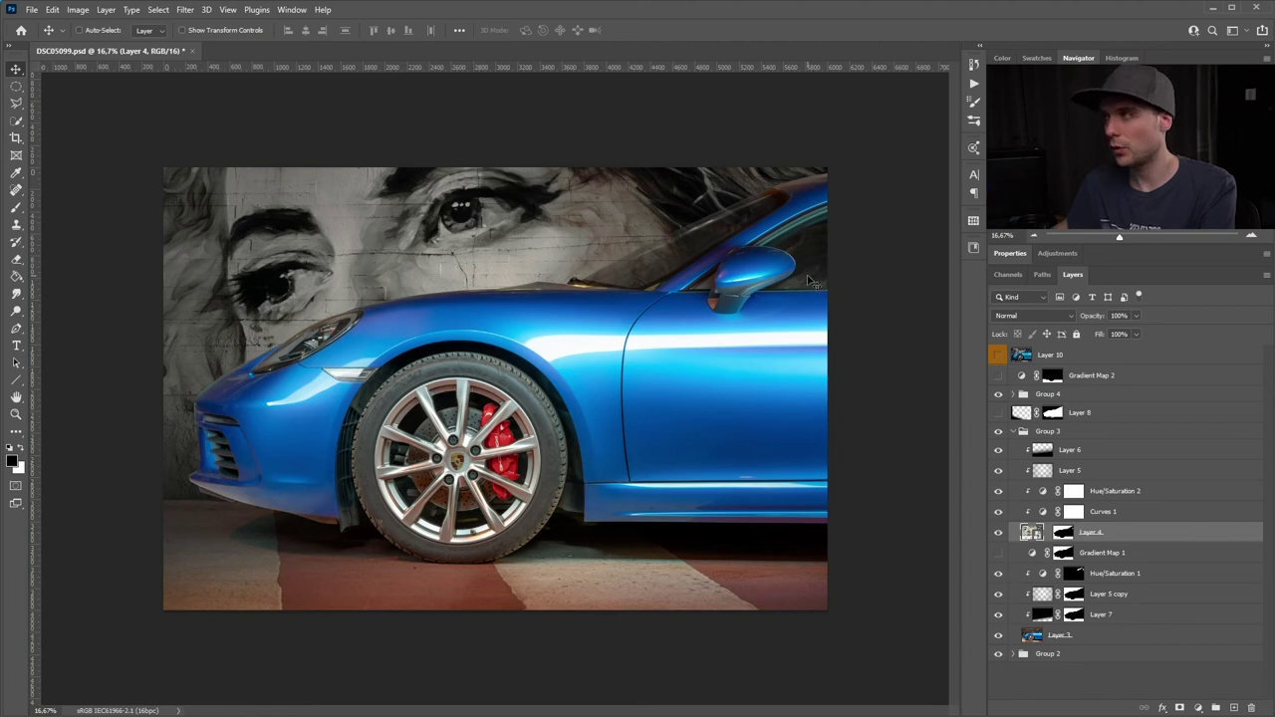
pyautogui.click(998, 554)
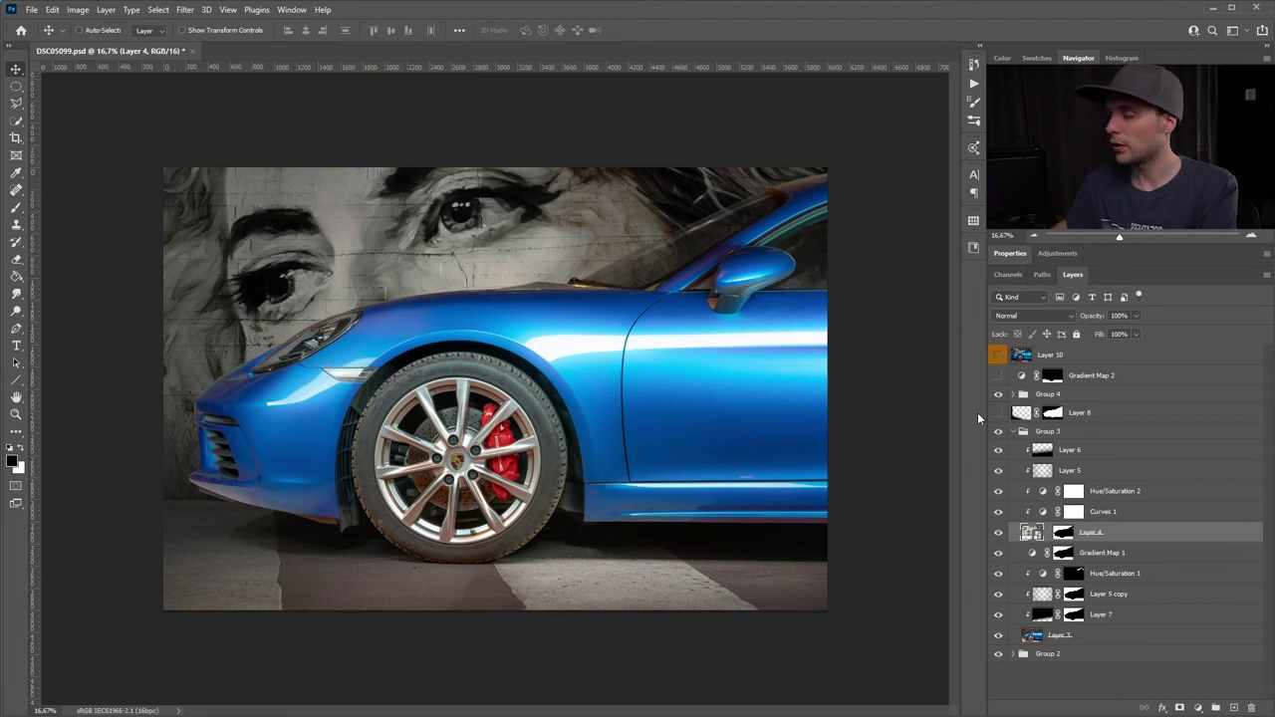
pyautogui.click(1013, 432)
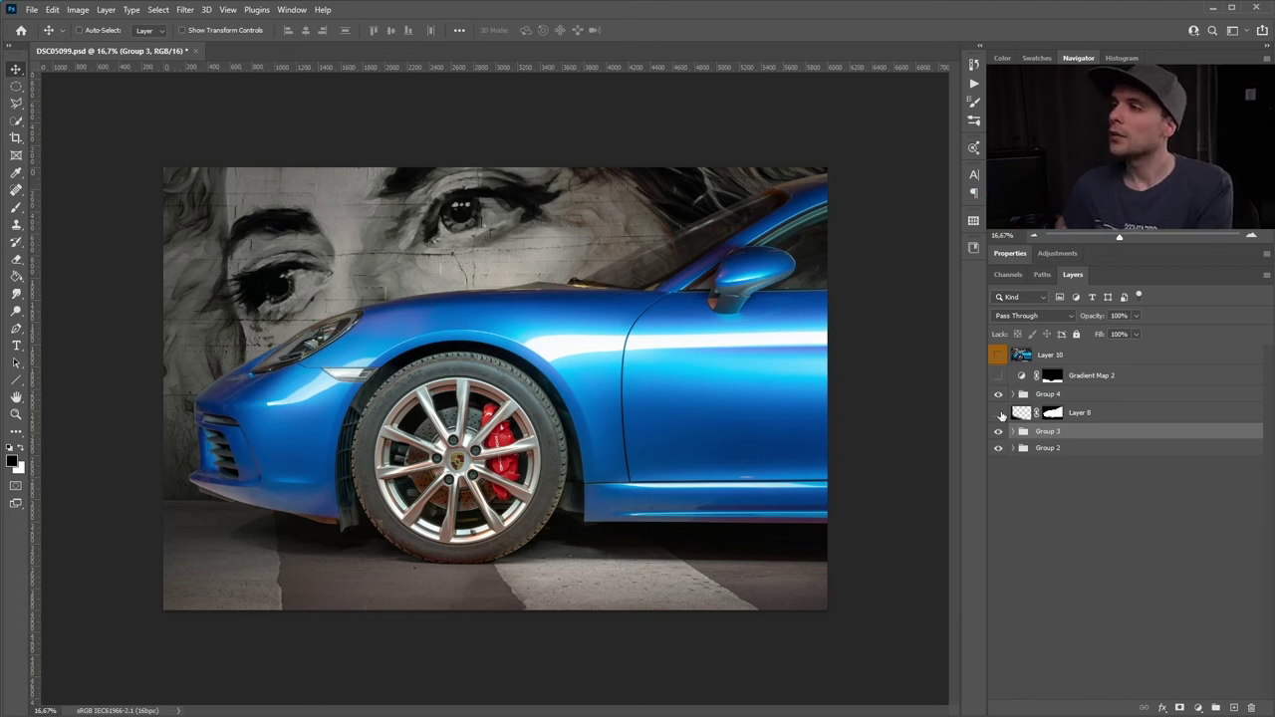
# Step: Show Layer 8 to darken the car's front, then expand Group 4
pyautogui.click(998, 412)
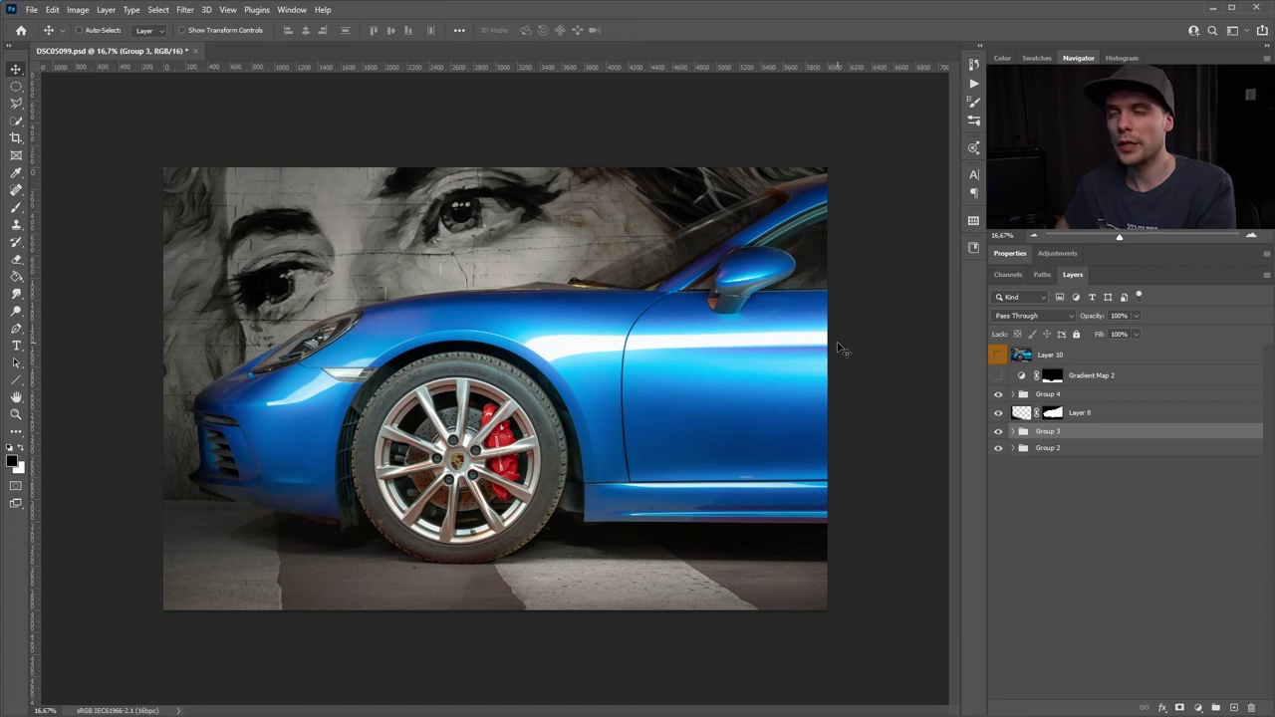
pyautogui.click(1012, 395)
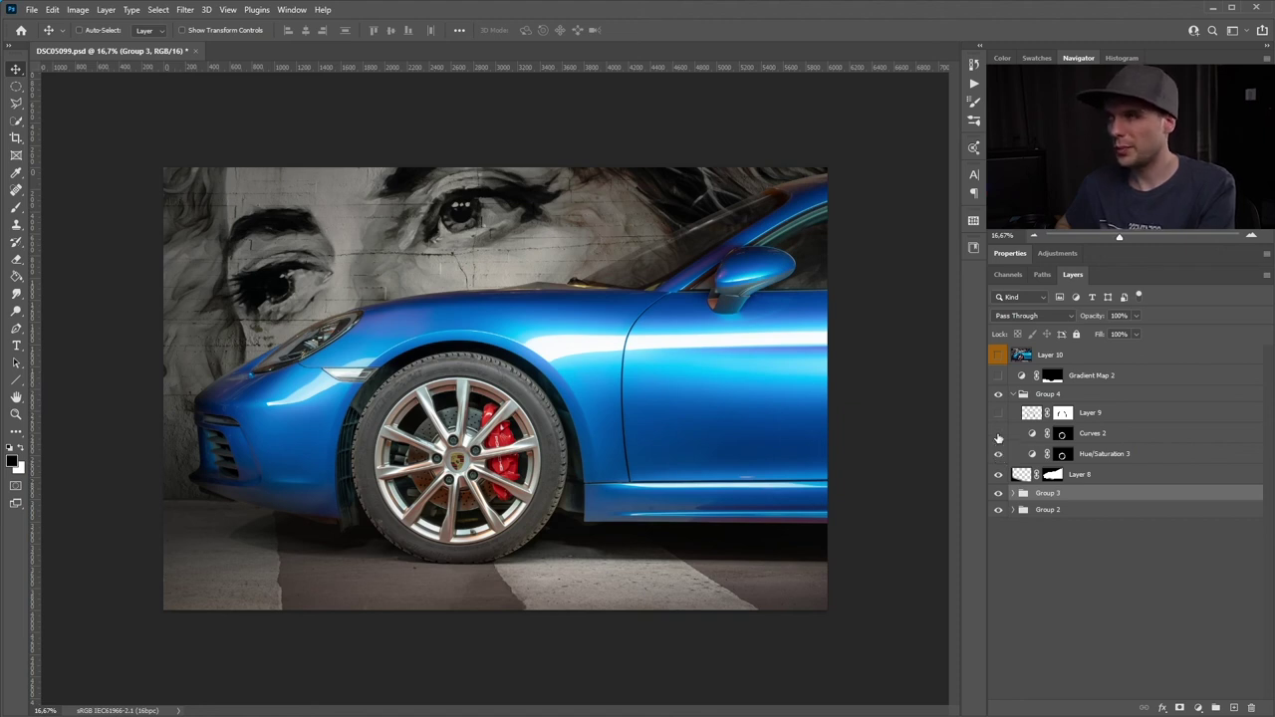
# Step: Turn on Curves 2 and Layer 9 to darken the wheel, then collapse Group 4
pyautogui.click(998, 434)
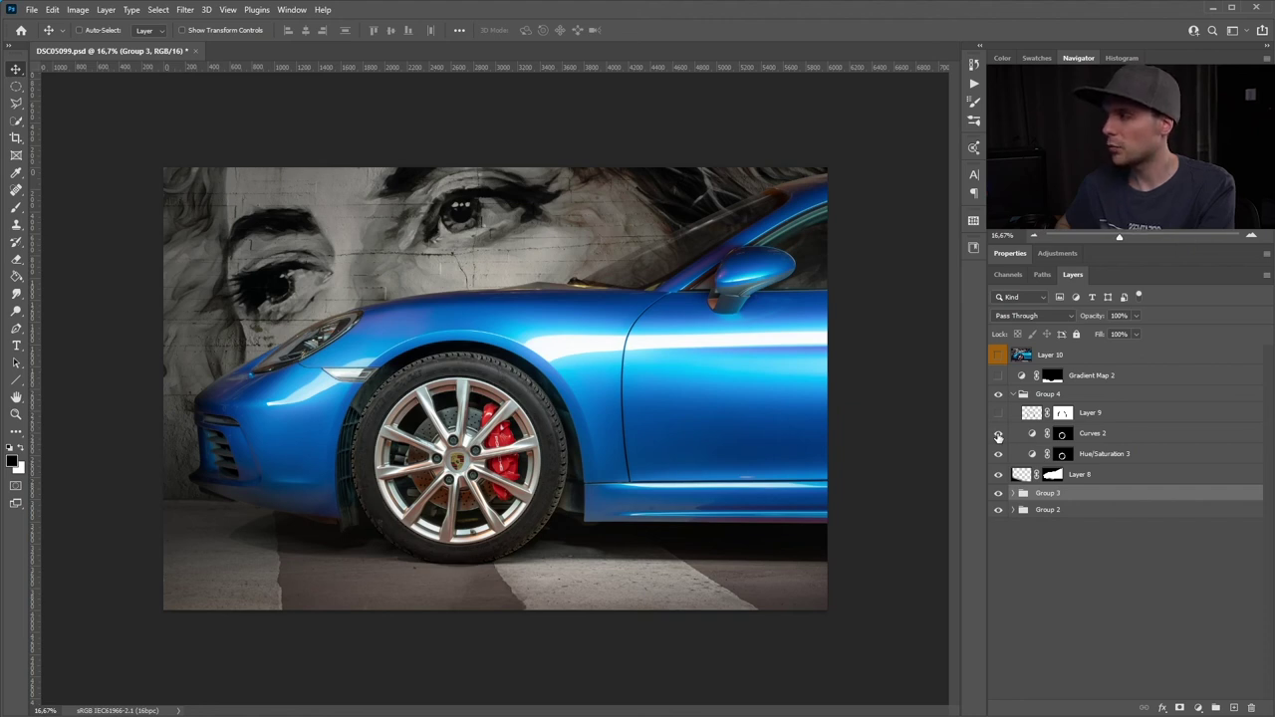
pyautogui.click(999, 414)
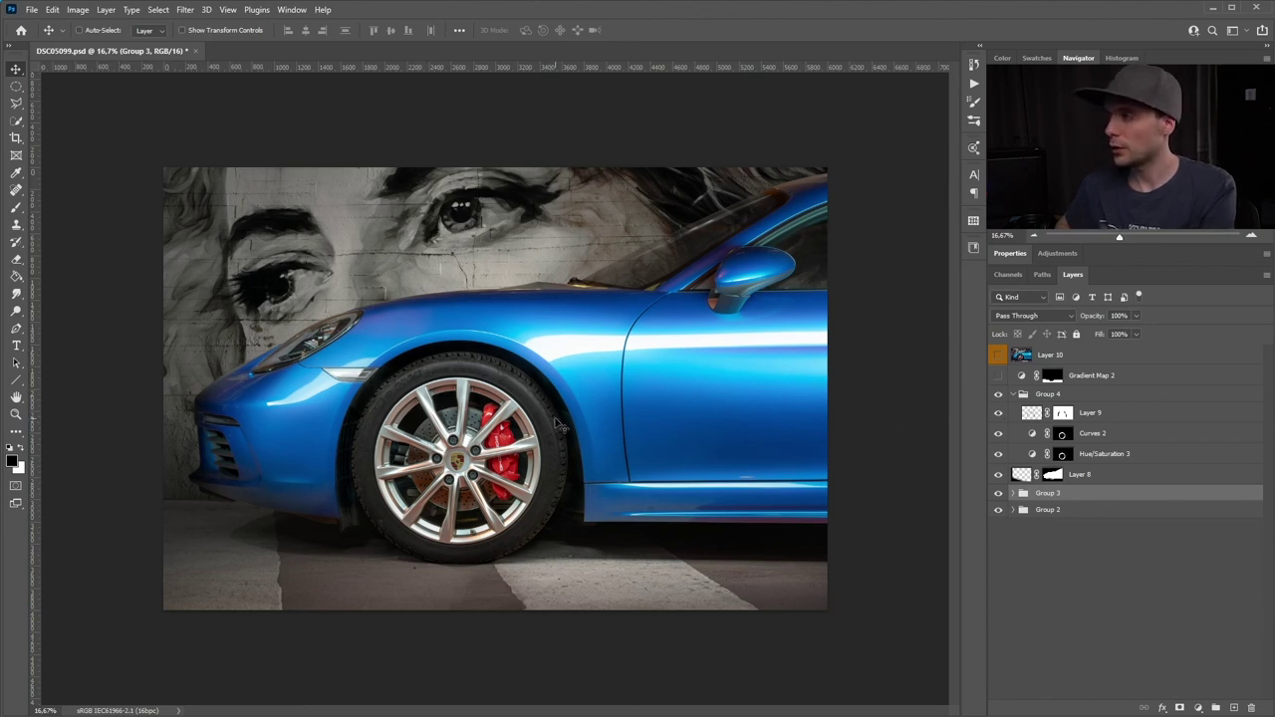
pyautogui.click(1013, 395)
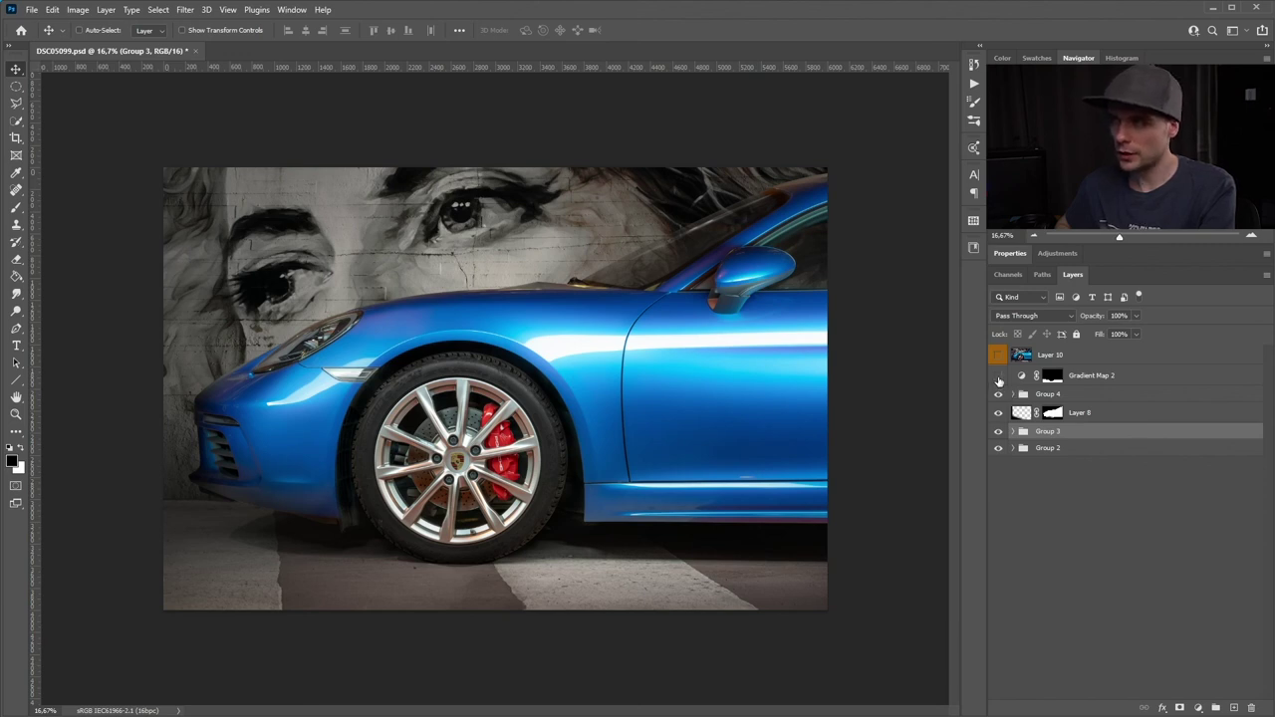
# Step: Turn on Gradient Map 2 above the groups to darken the floor and mute the scene
pyautogui.click(998, 376)
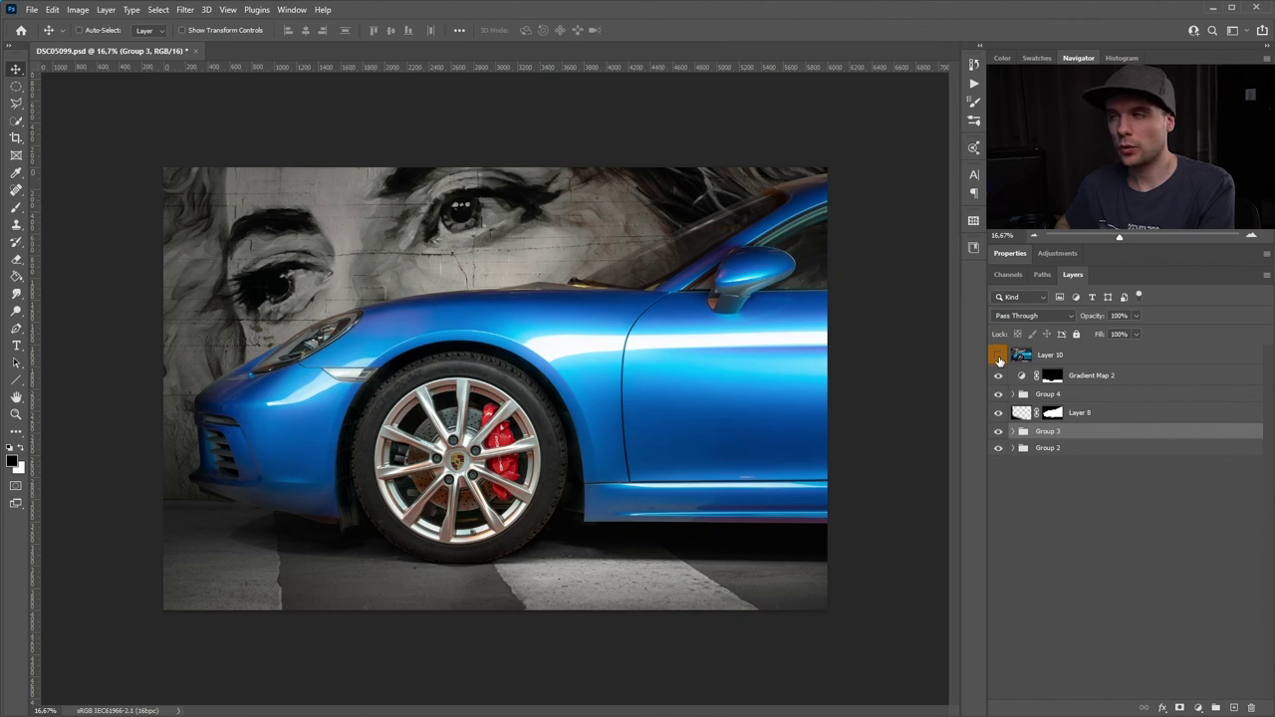
# Step: Make Layer 10 visible, turning the car teal and warming the mural
pyautogui.click(998, 356)
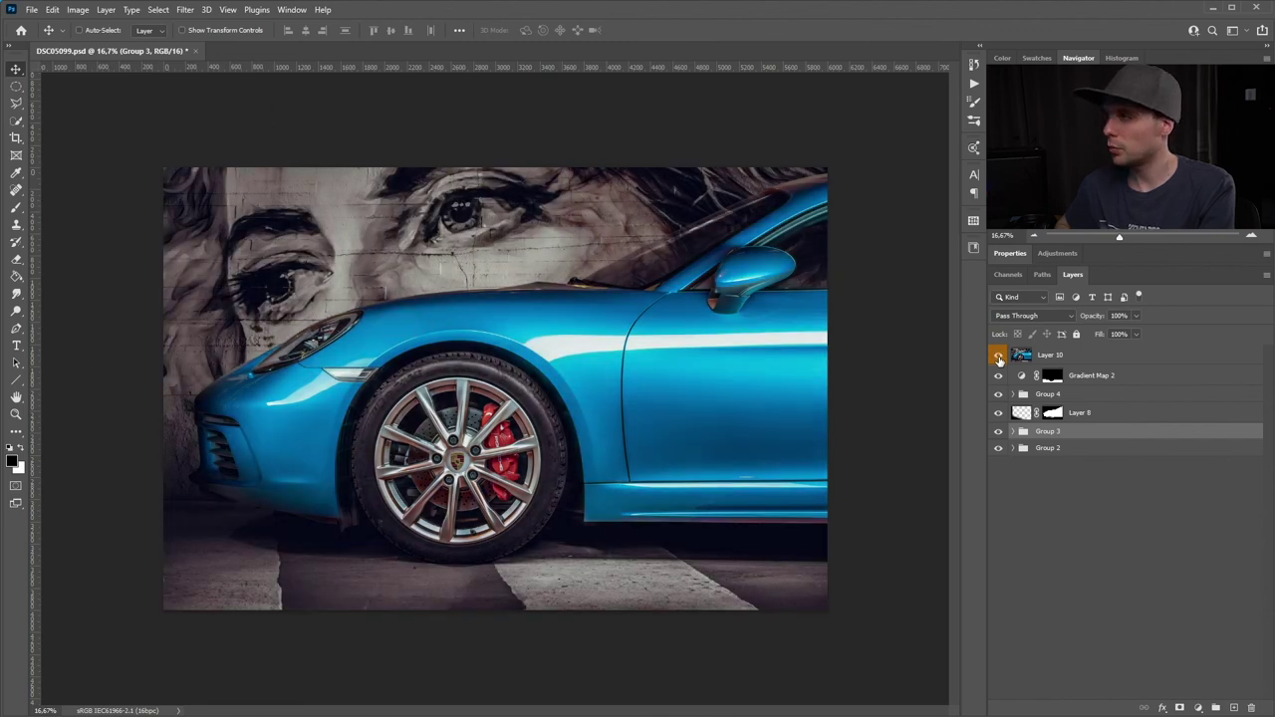